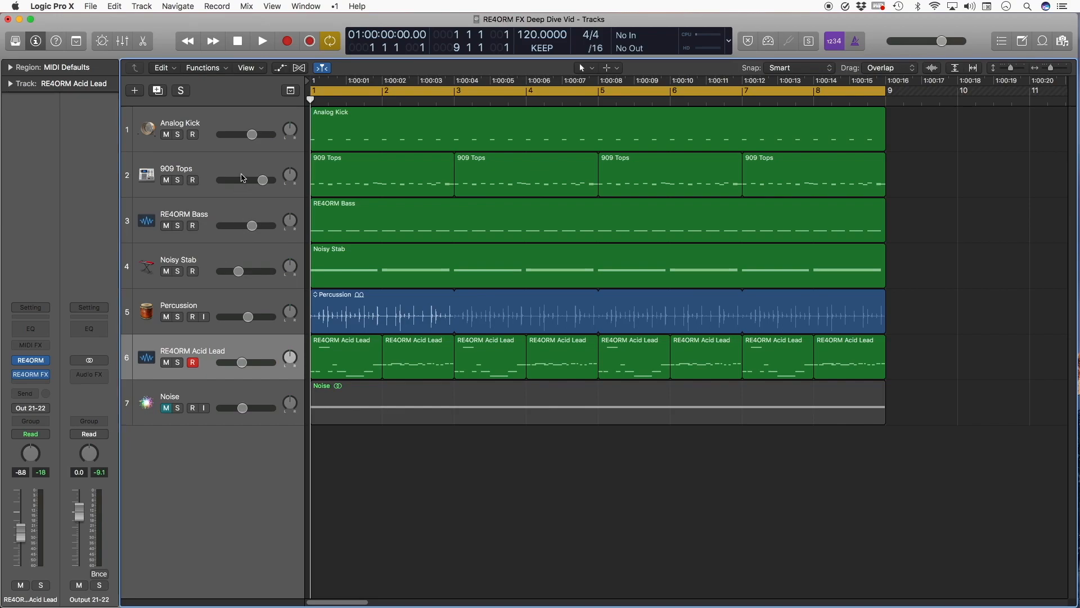
Step: Audition the loop while soloing Analog Kick, 909 Tops, RE4ORM Bass, Noisy Stab, Percussion and RE4ORM Acid Lead in turn, and clear all solos
{"action": "left_click", "coordinate": [178, 134]}
{"action": "key", "text": "space"}
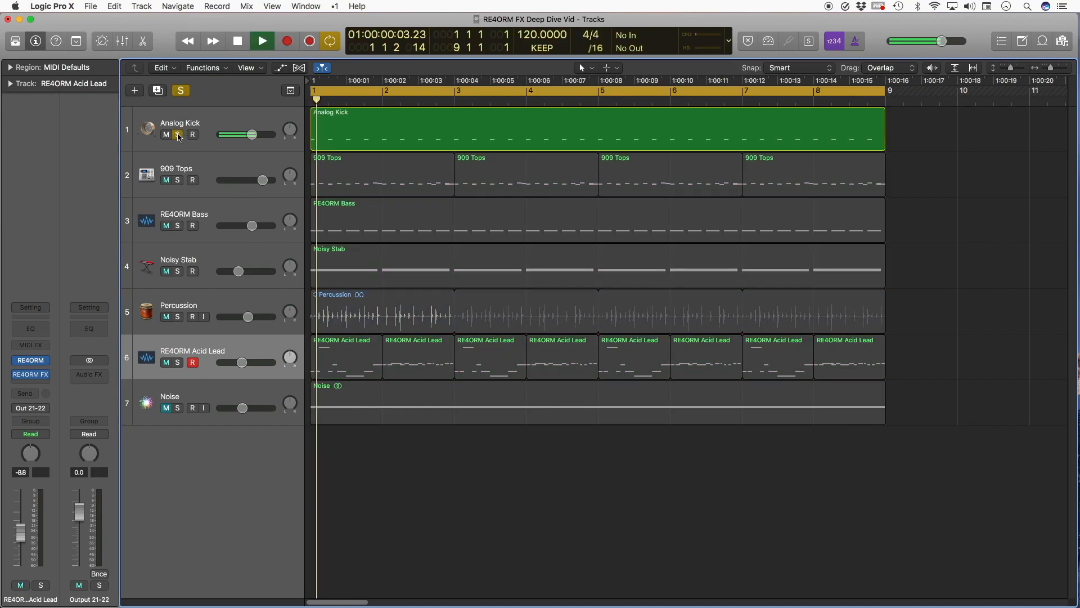
{"action": "left_click", "coordinate": [178, 181]}
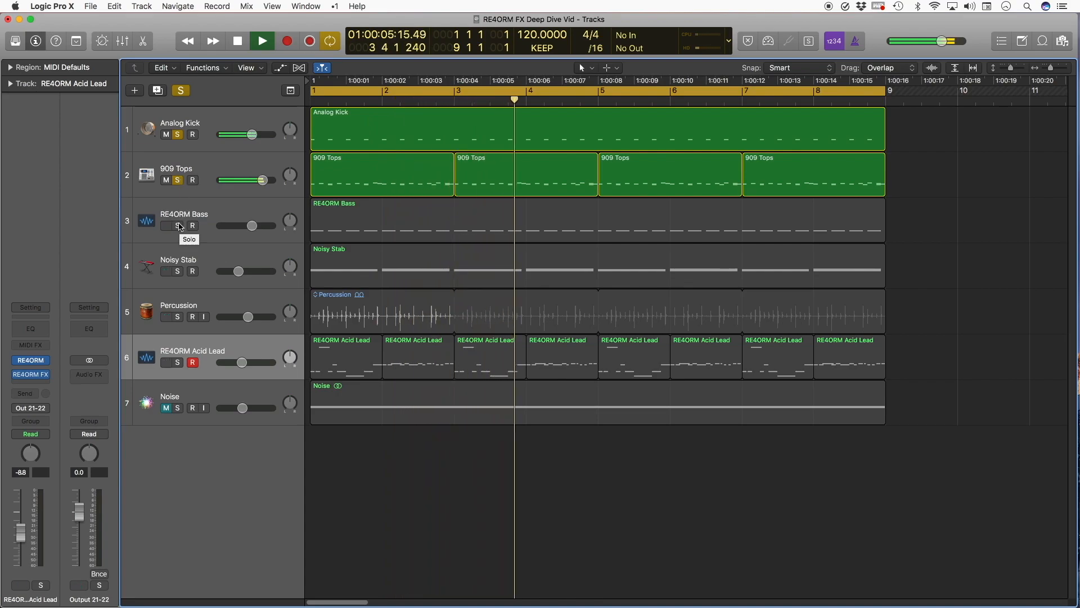
{"action": "left_click", "coordinate": [177, 226]}
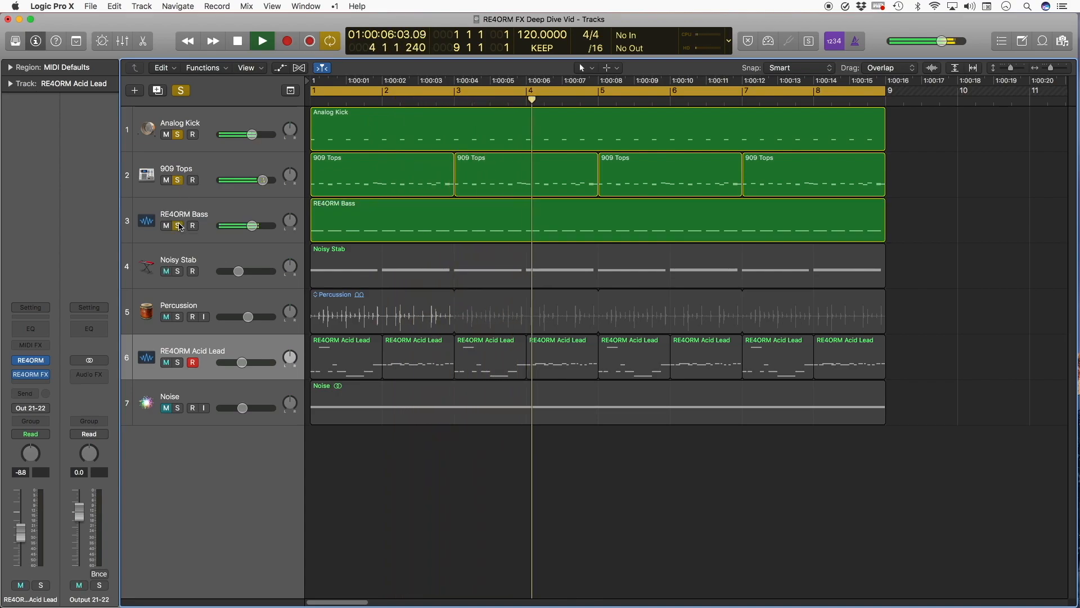
{"action": "left_click", "coordinate": [178, 272]}
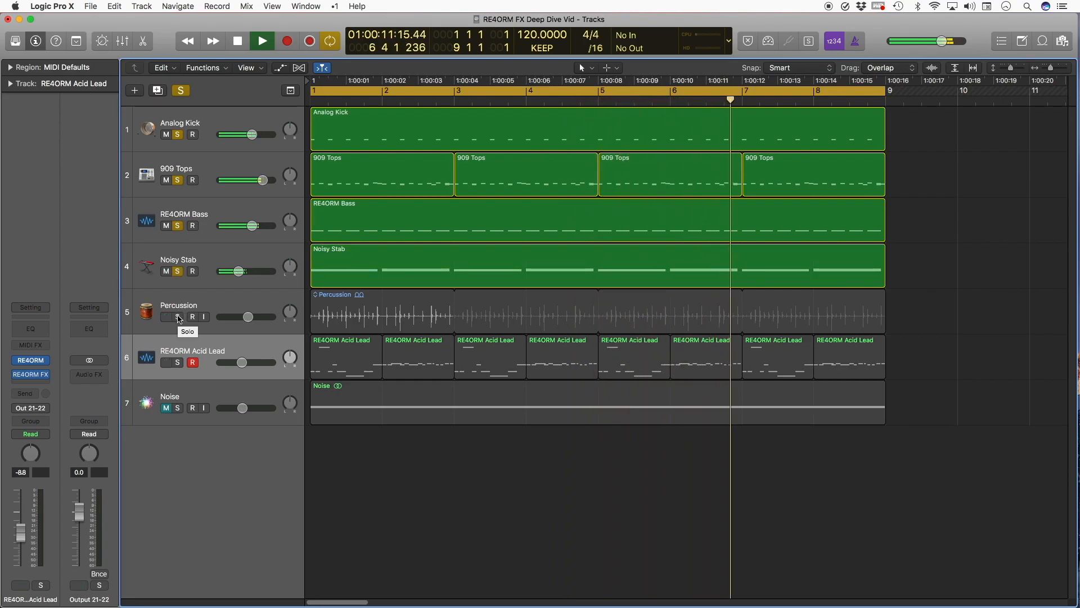
{"action": "left_click", "coordinate": [178, 317]}
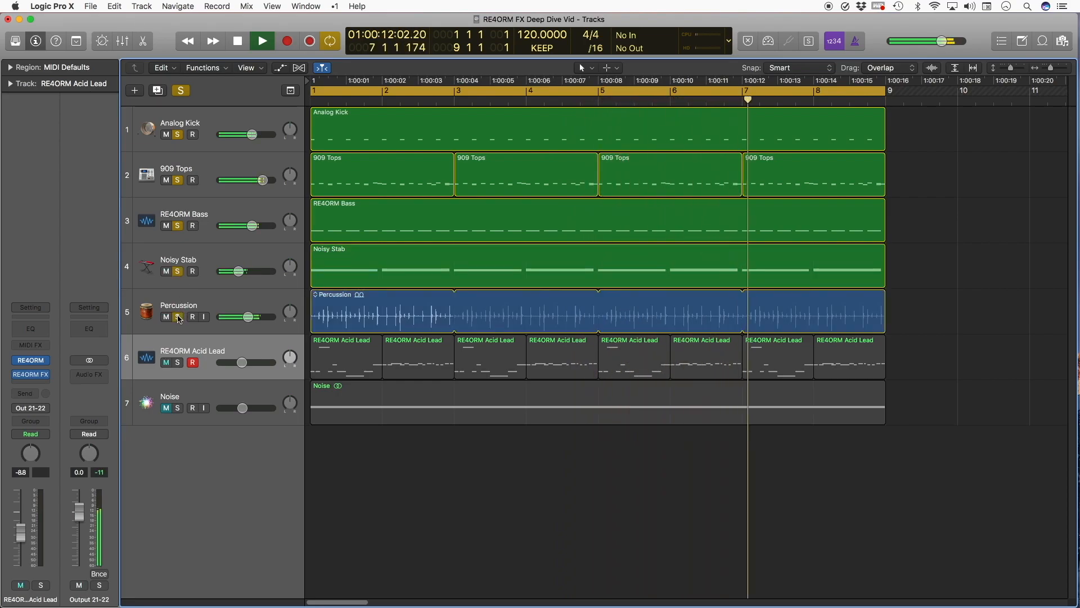
{"action": "left_click", "coordinate": [178, 362]}
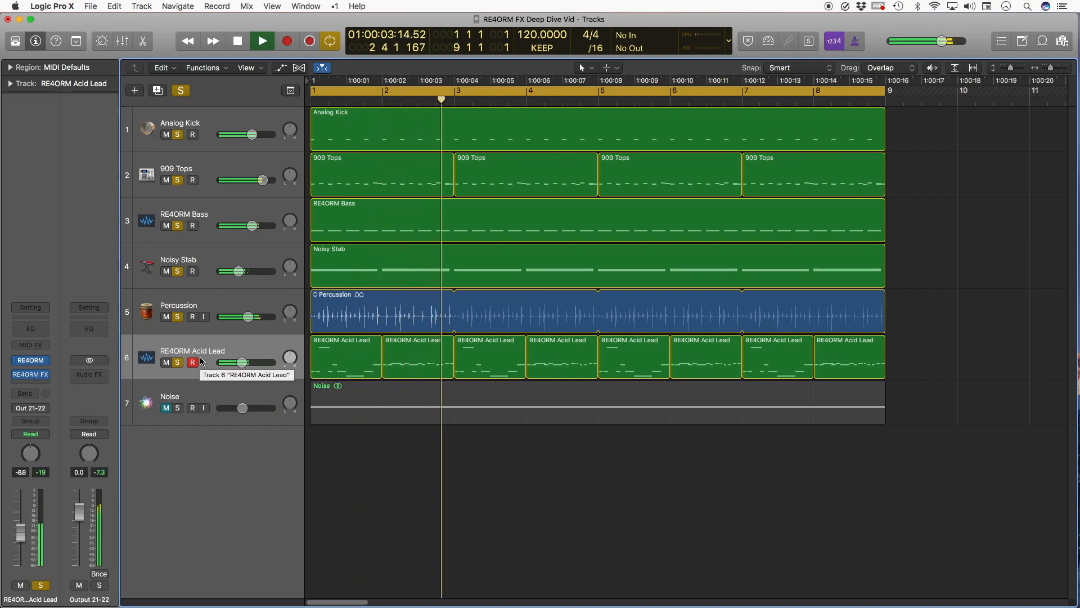
{"action": "key", "text": "space"}
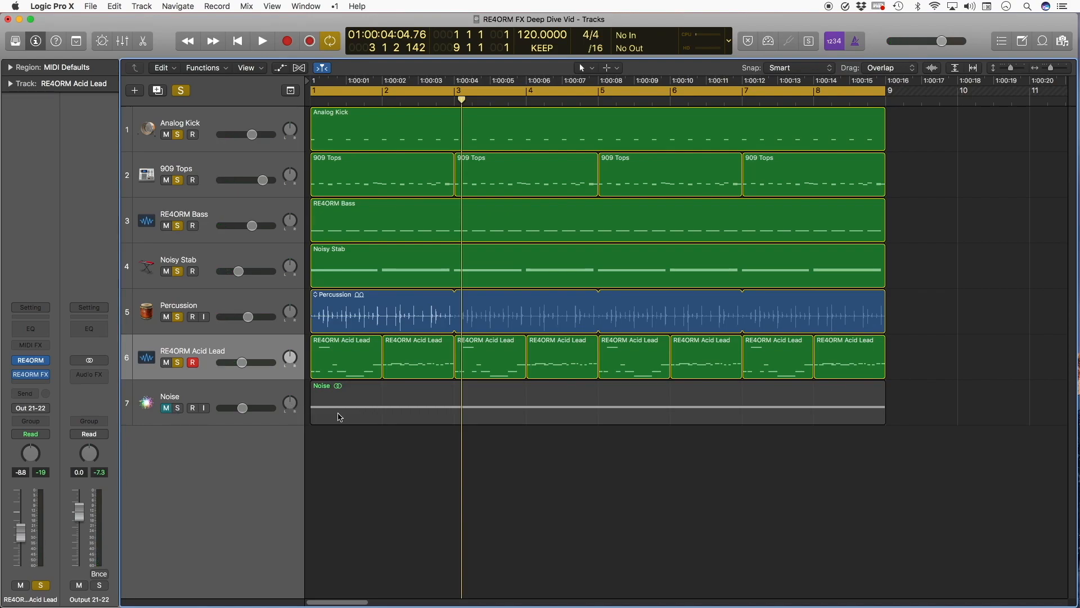
{"action": "left_click_drag", "start_coordinate": [178, 362], "coordinate": [179, 136]}
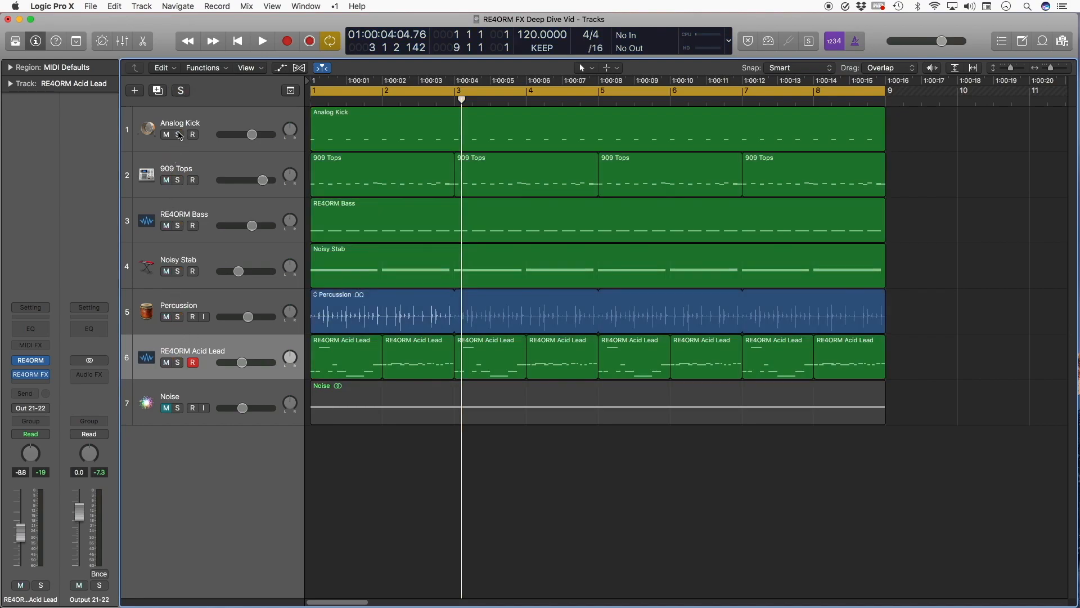
Step: View the RE4ORM instrument on the RE4ORM Bass track and close it again
{"action": "left_click", "coordinate": [212, 218]}
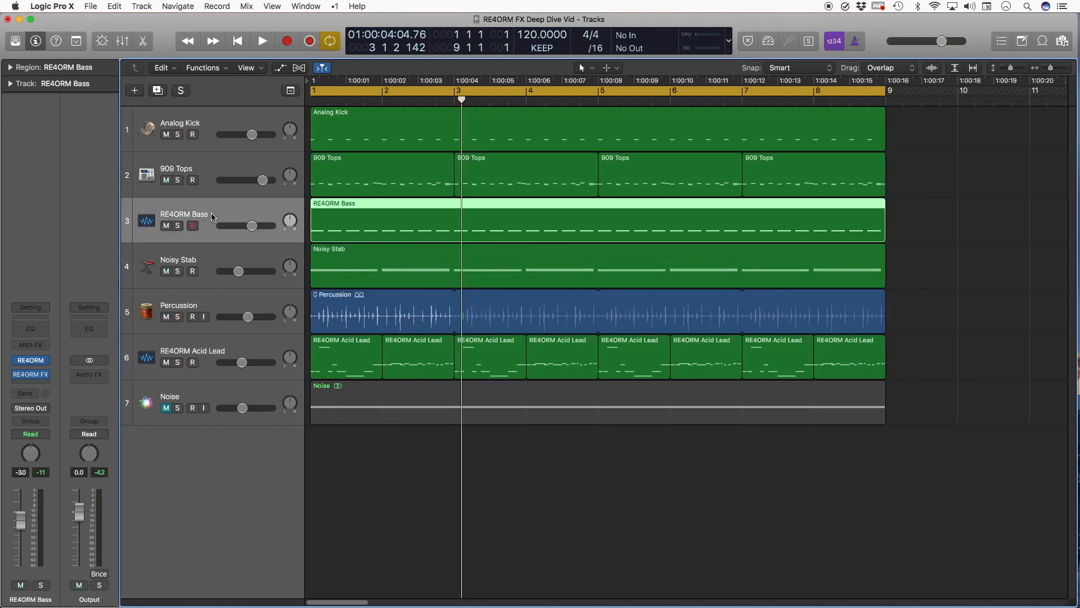
{"action": "left_click", "coordinate": [34, 360]}
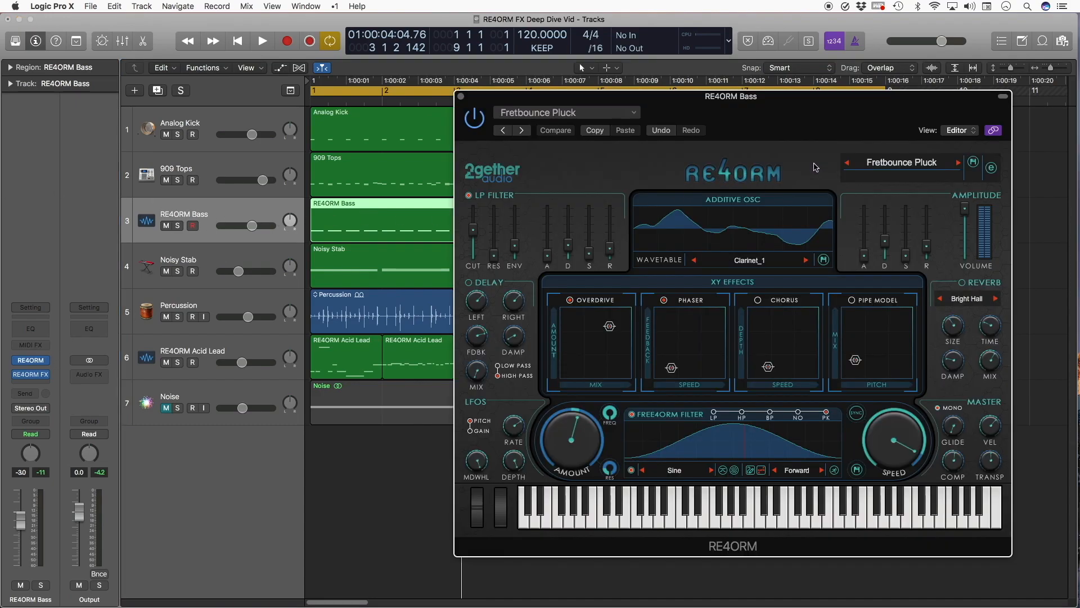
{"action": "left_click", "coordinate": [461, 98]}
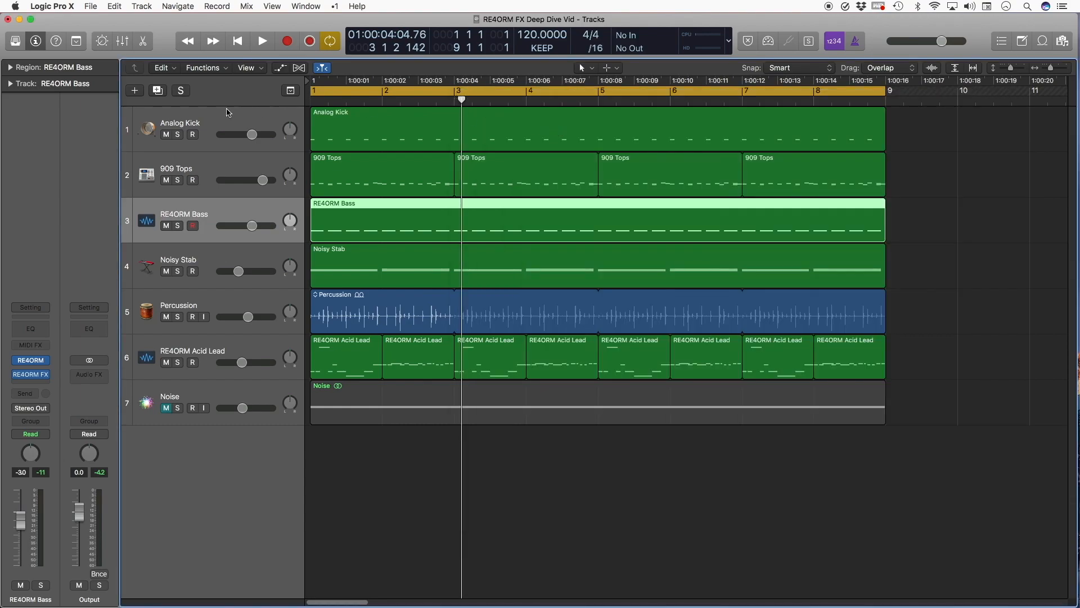
Step: Solo the Analog Kick track and open its RE4ORM FX effect, placed clear of the track headers
{"action": "left_click", "coordinate": [207, 120]}
{"action": "left_click", "coordinate": [178, 135]}
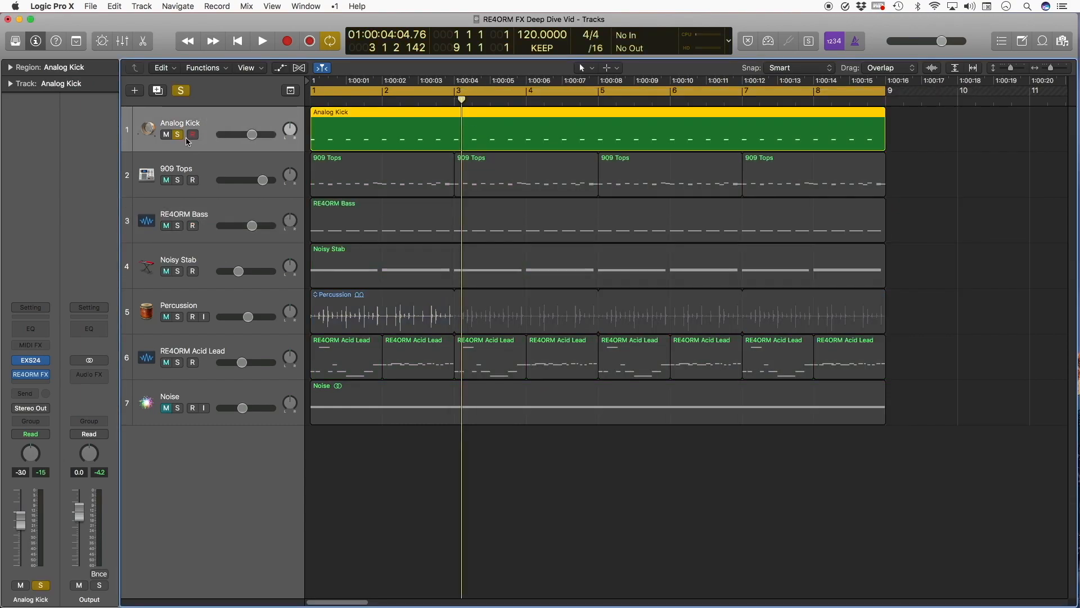
{"action": "left_click", "coordinate": [31, 374]}
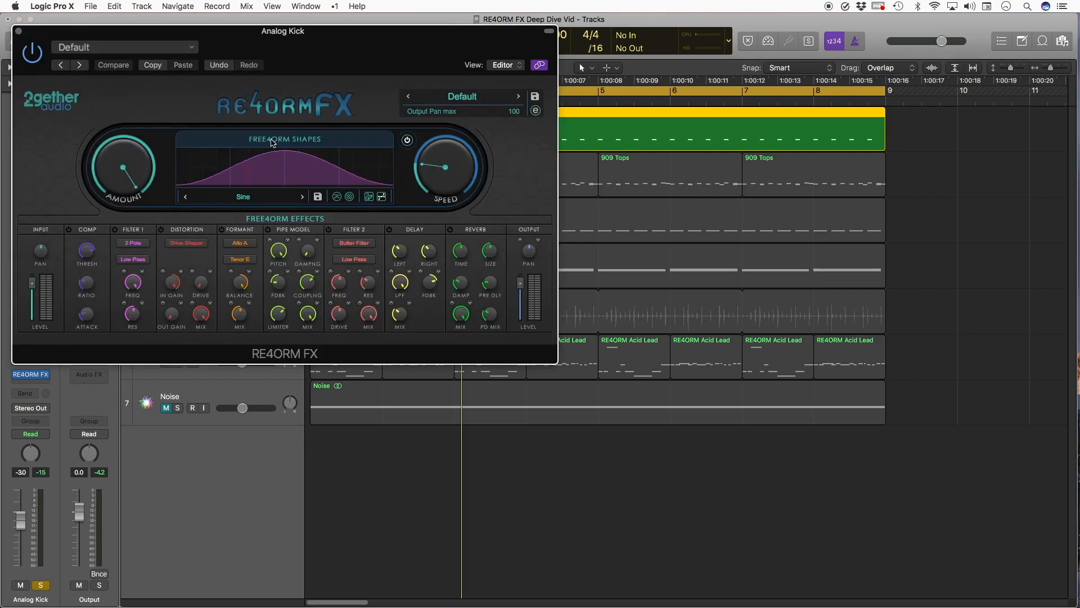
{"action": "left_click_drag", "start_coordinate": [247, 32], "coordinate": [665, 222]}
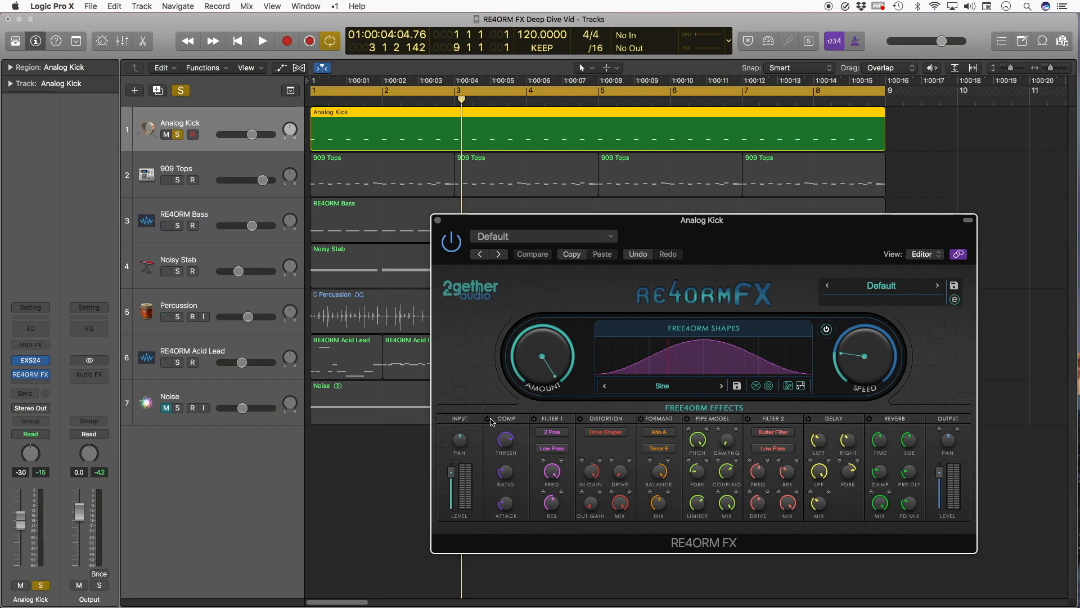
Step: Enable the kick's RE4ORM FX compressor during playback and adjust its threshold, ratio and attack
{"action": "key", "text": "space"}
{"action": "left_click", "coordinate": [489, 419]}
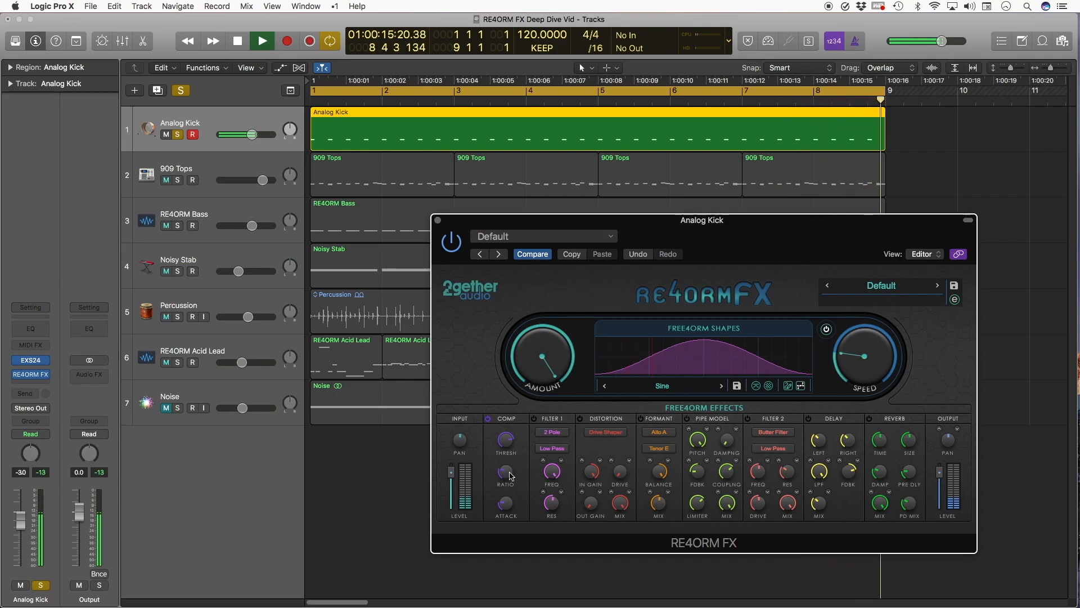
{"action": "left_click", "coordinate": [507, 502]}
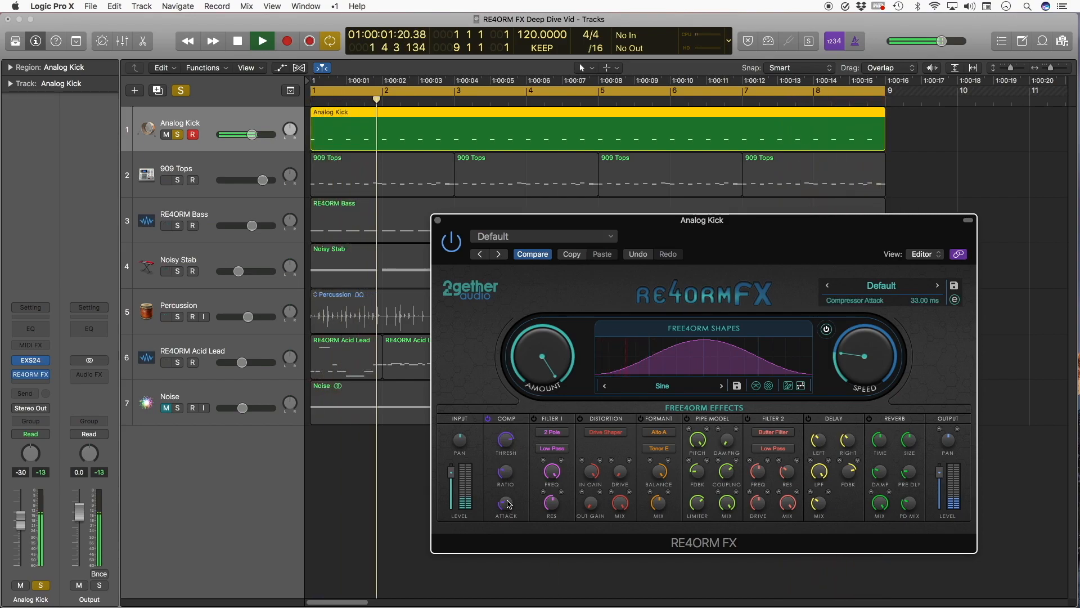
{"action": "left_click", "coordinate": [510, 475]}
{"action": "mouse_move", "coordinate": [510, 474]}
{"action": "left_mouse_down"}
{"action": "mouse_move", "coordinate": [514, 448]}
{"action": "mouse_move", "coordinate": [509, 467]}
{"action": "left_mouse_up"}
{"action": "left_click_drag", "start_coordinate": [509, 509], "coordinate": [512, 519]}
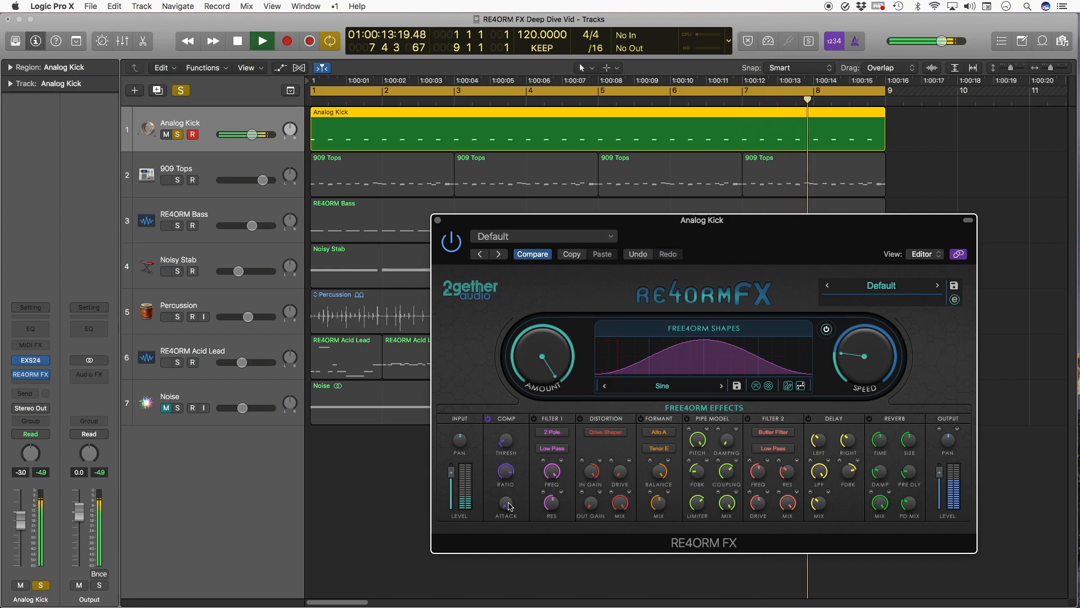
{"action": "left_click_drag", "start_coordinate": [508, 508], "coordinate": [508, 495]}
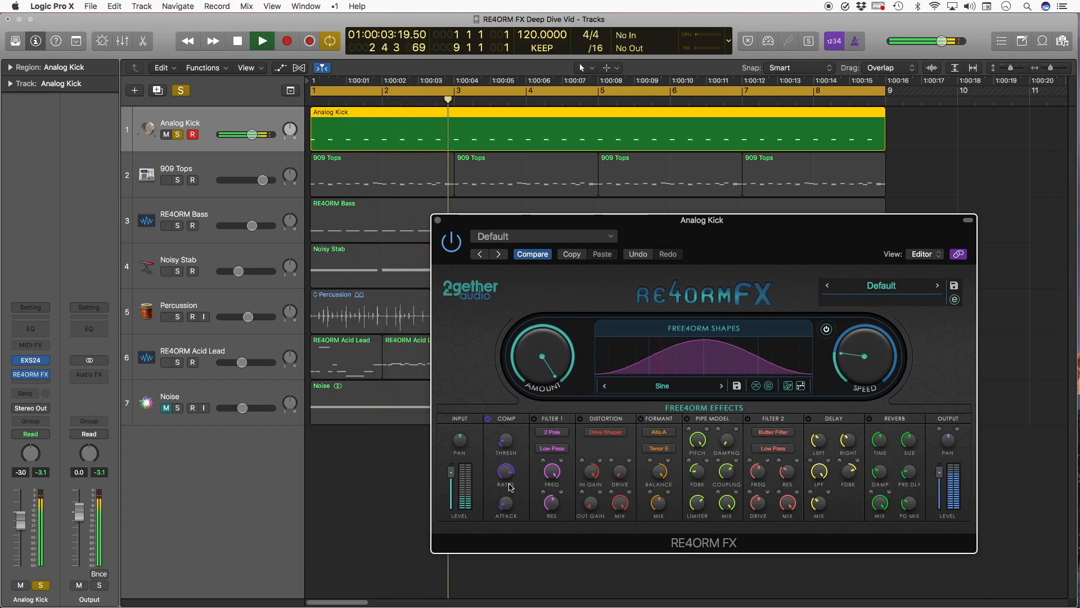
{"action": "left_click", "coordinate": [488, 419]}
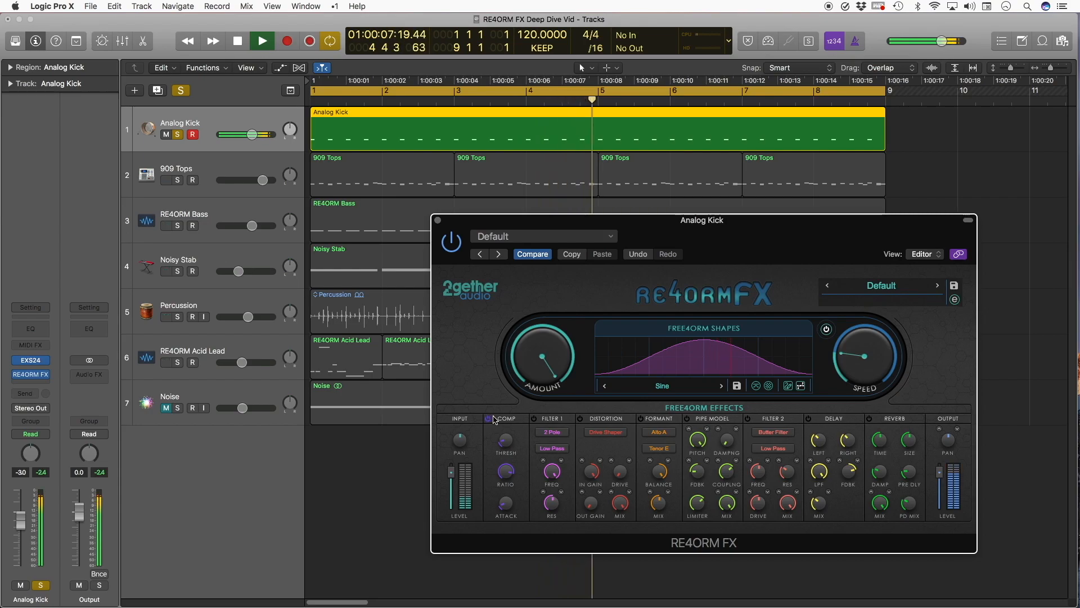
Step: Enable Filter 1 on the kick as a 4 Pole low pass with its frequency at about 986 Hz
{"action": "left_click", "coordinate": [544, 426]}
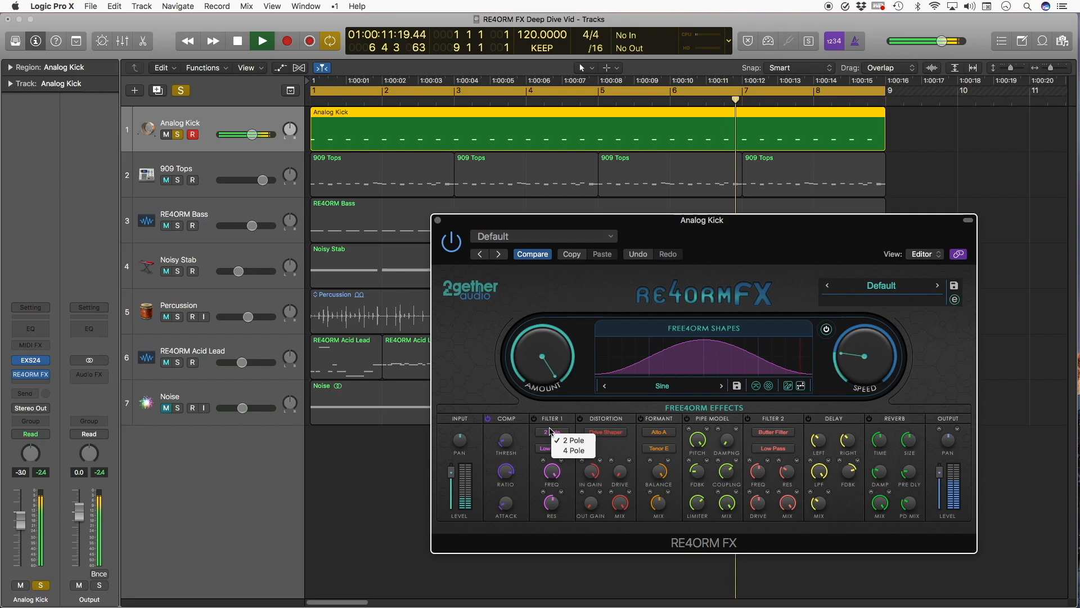
{"action": "left_click", "coordinate": [555, 448]}
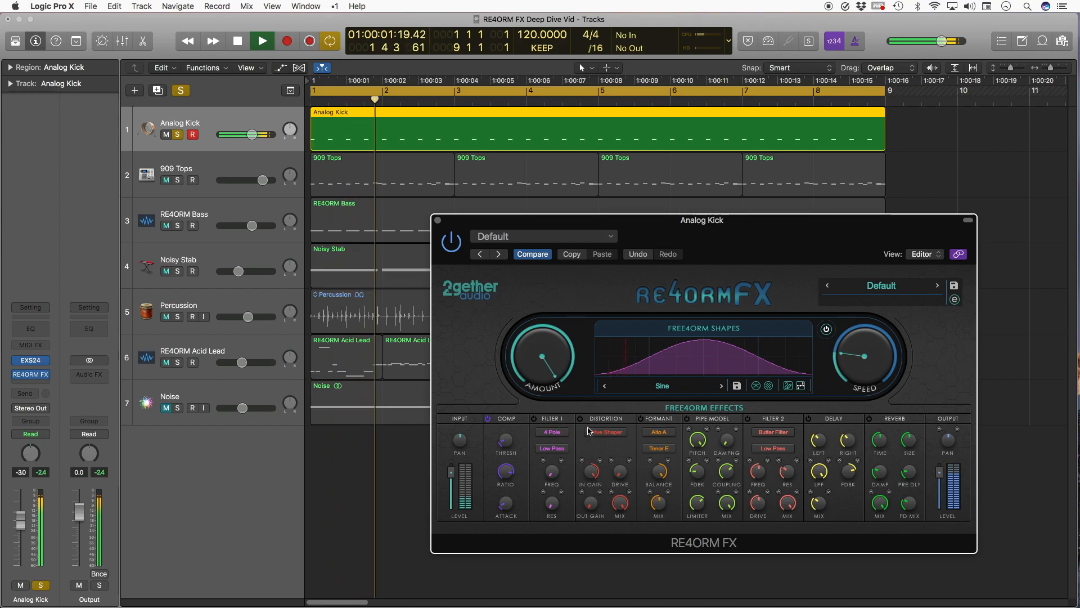
{"action": "left_click", "coordinate": [533, 419]}
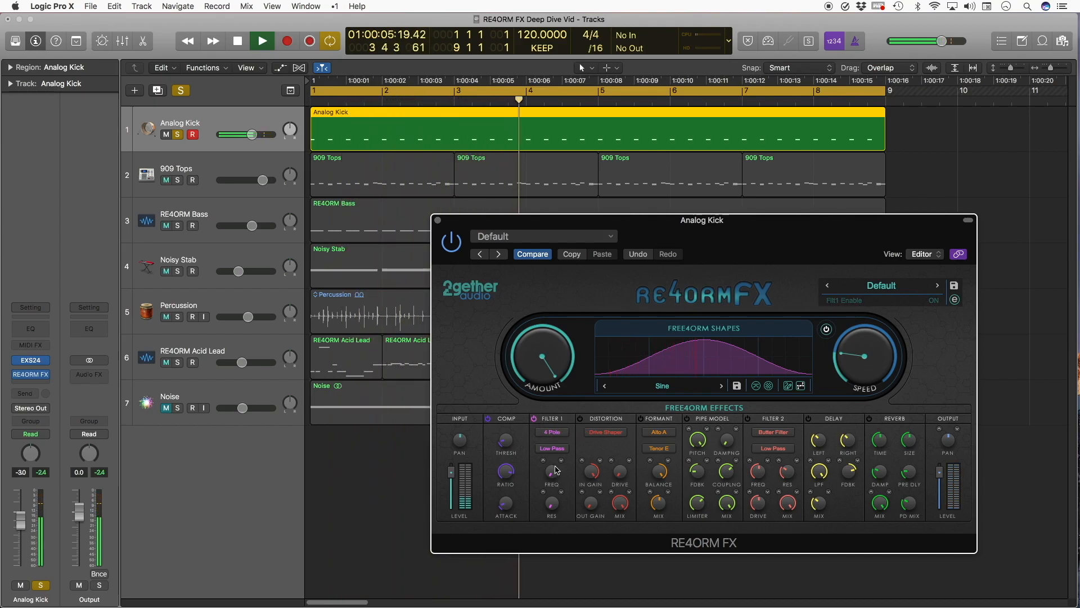
{"action": "left_click_drag", "start_coordinate": [551, 472], "coordinate": [549, 456]}
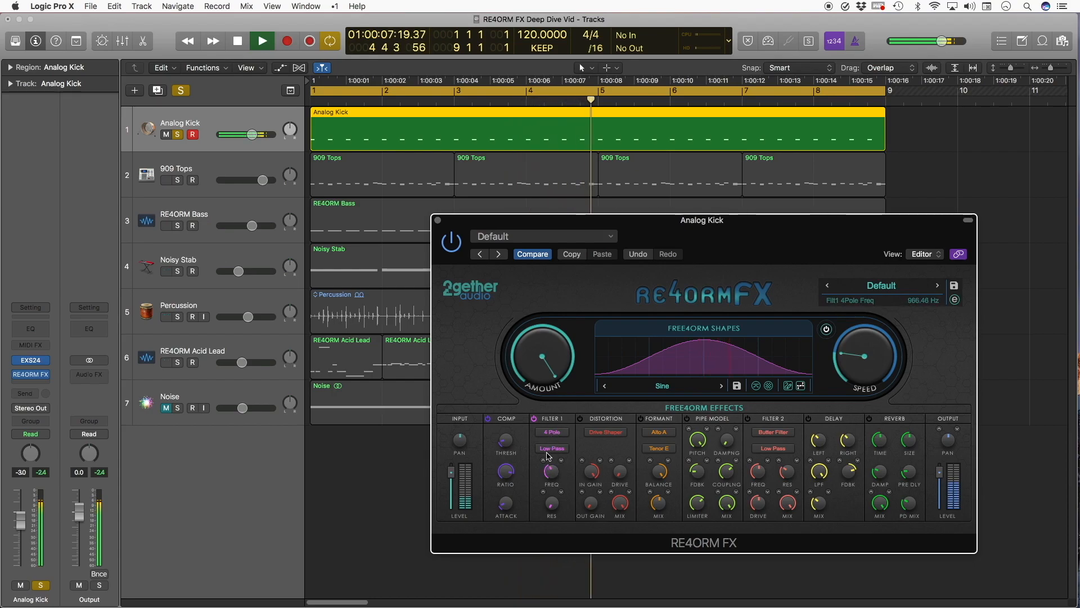
Step: Raise the shape speed, modulate the kick's Filter 1 frequency with the Free4orm shape, and draw a custom curve over the Sine shape
{"action": "left_click_drag", "start_coordinate": [865, 361], "coordinate": [874, 305]}
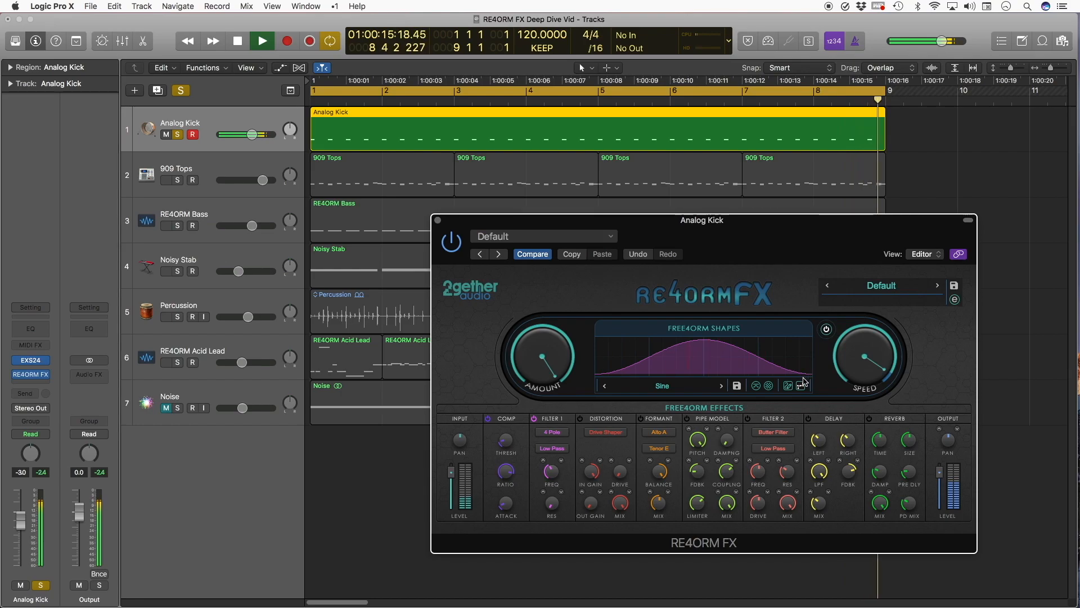
{"action": "left_click", "coordinate": [544, 461]}
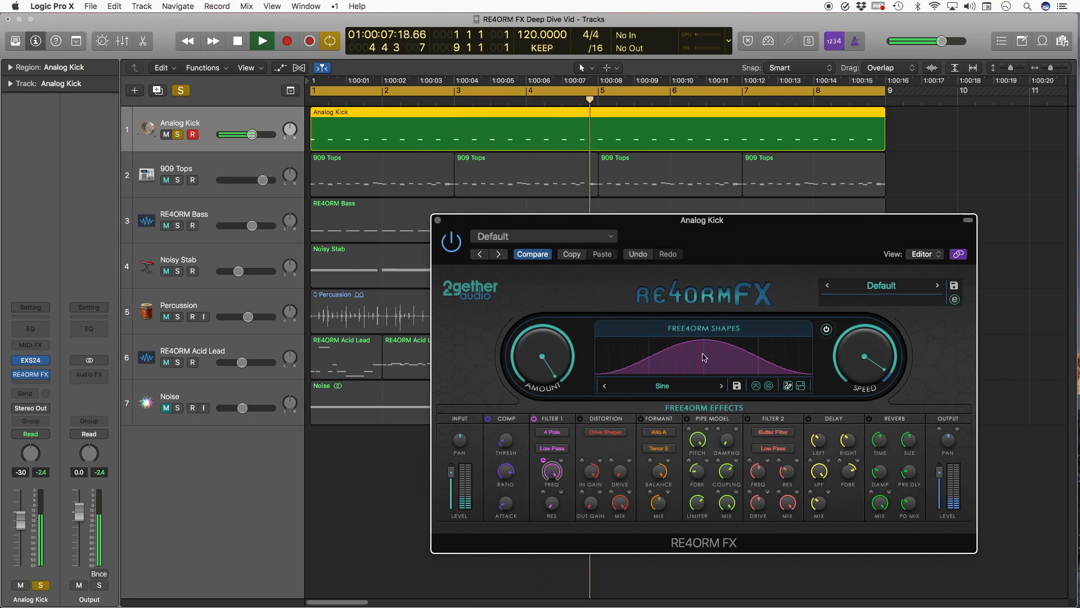
{"action": "mouse_move", "coordinate": [620, 369]}
{"action": "left_mouse_down"}
{"action": "mouse_move", "coordinate": [588, 343]}
{"action": "mouse_move", "coordinate": [678, 372]}
{"action": "mouse_move", "coordinate": [807, 375]}
{"action": "mouse_move", "coordinate": [818, 329]}
{"action": "left_mouse_up"}
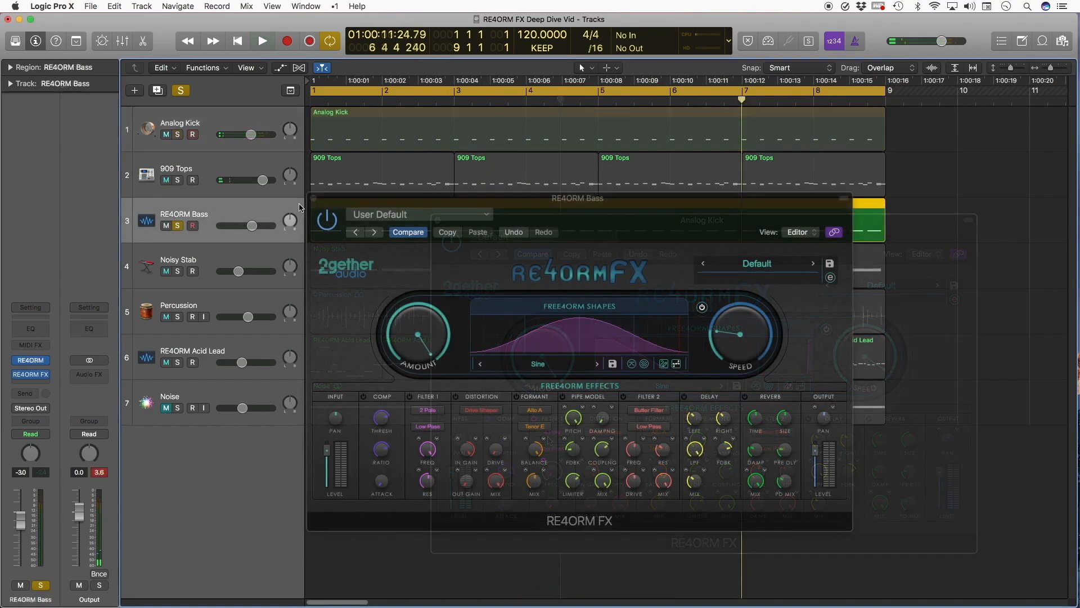
Step: Reposition the RE4ORM Bass effect window and play the soloed bass from the start of the loop
{"action": "left_click_drag", "start_coordinate": [342, 200], "coordinate": [258, 180]}
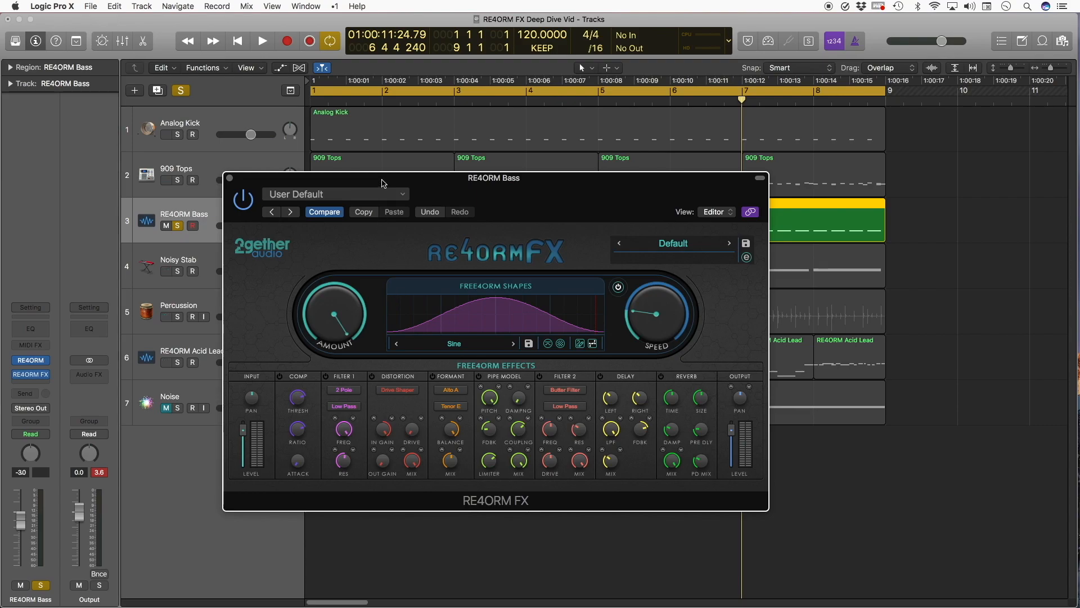
{"action": "left_click_drag", "start_coordinate": [383, 183], "coordinate": [426, 190]}
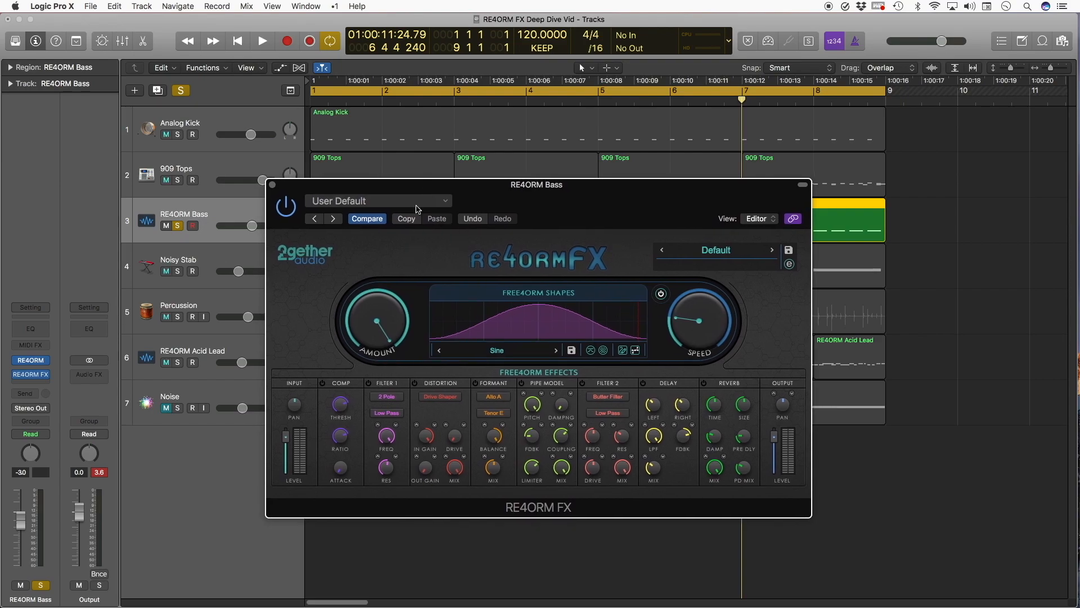
{"action": "left_click_drag", "start_coordinate": [417, 188], "coordinate": [435, 210]}
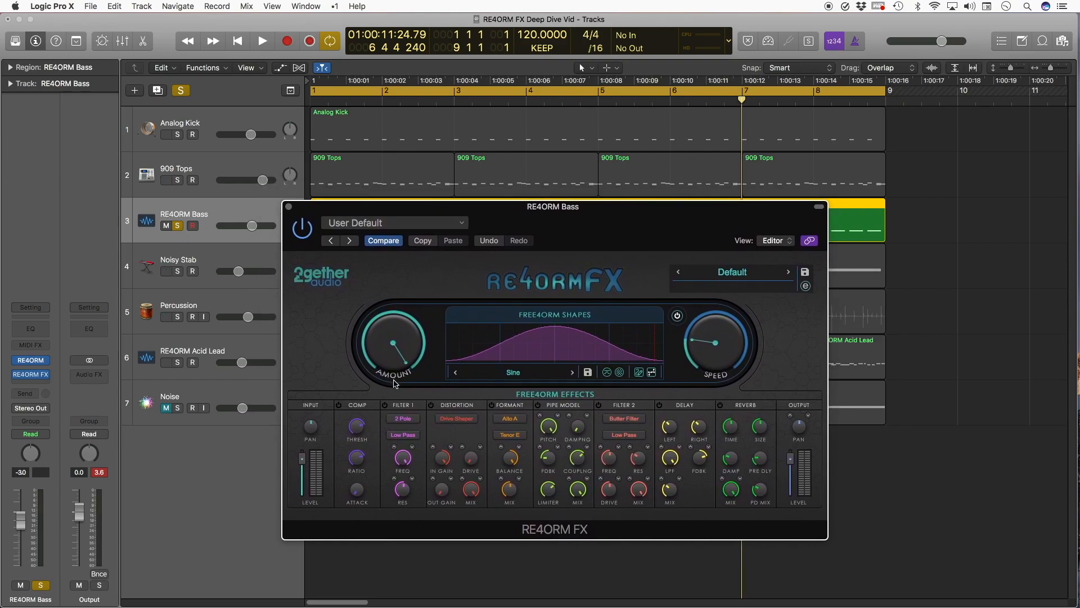
{"action": "key", "text": "Return"}
{"action": "key", "text": "space"}
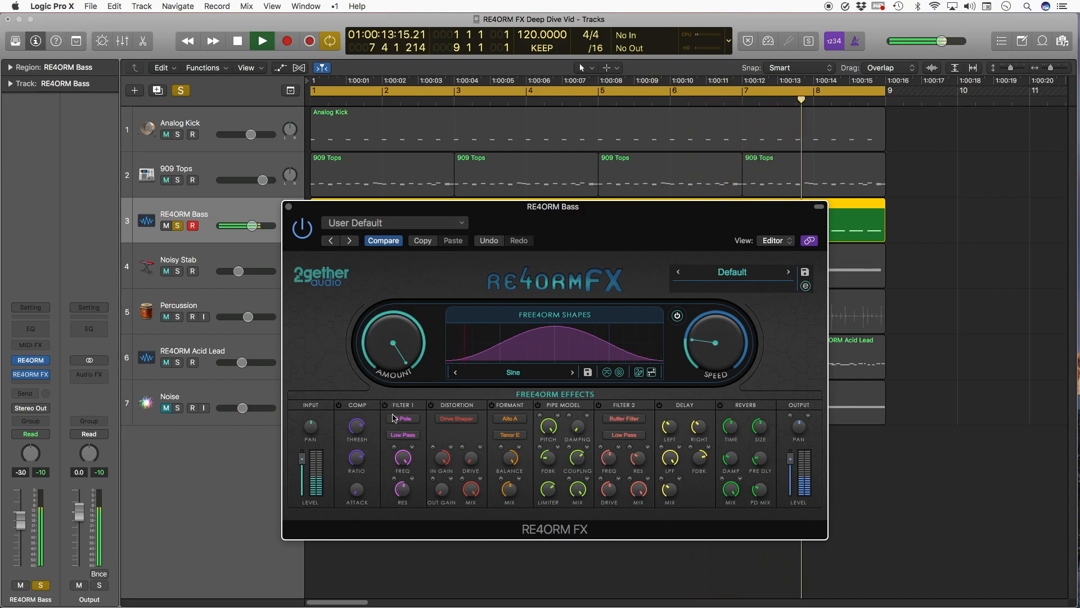
Step: Enable Filter 1 on the bass, set its frequency to about 408 Hz and lower its resonance
{"action": "left_click", "coordinate": [385, 405]}
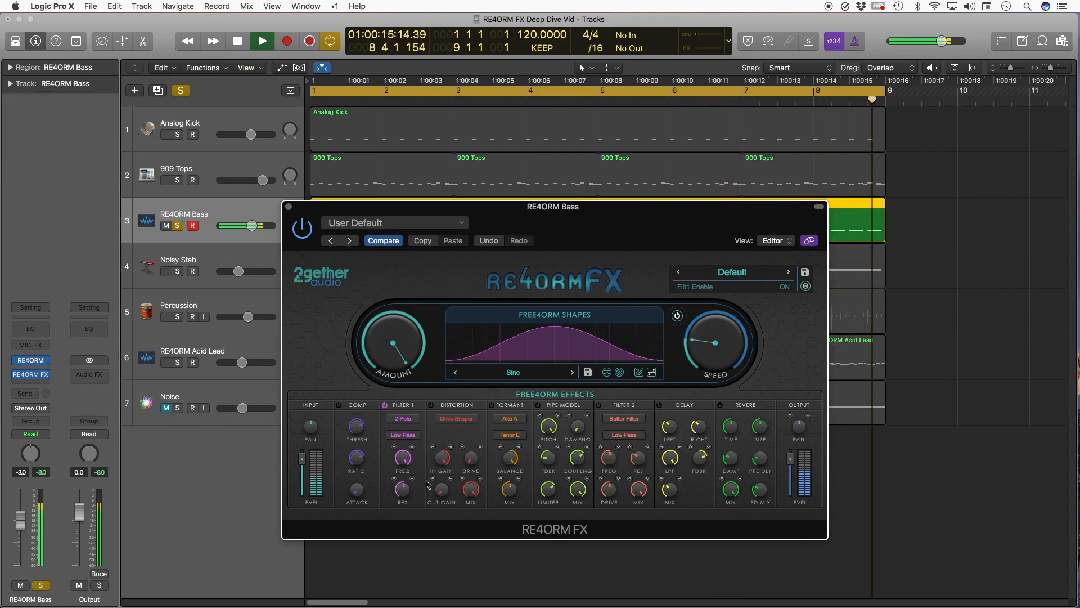
{"action": "left_click_drag", "start_coordinate": [403, 467], "coordinate": [394, 505]}
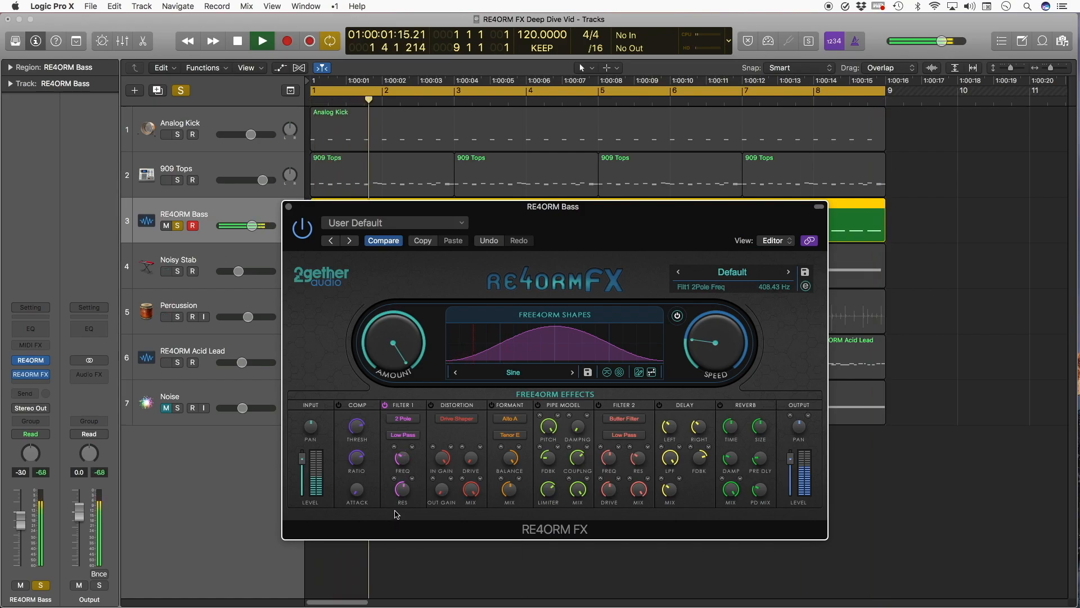
{"action": "left_click_drag", "start_coordinate": [403, 488], "coordinate": [403, 502]}
{"action": "left_click_drag", "start_coordinate": [405, 459], "coordinate": [404, 462]}
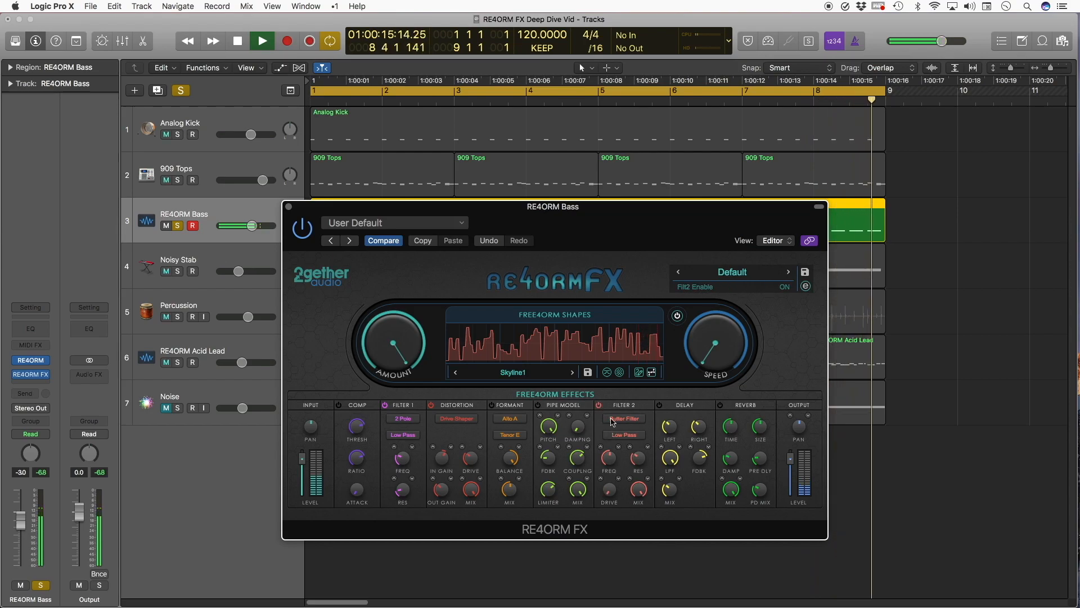
Step: Lower the bass's Butter Filter frequency in Filter 2 to 38 and raise the speed of the Skyline1 shape
{"action": "left_click_drag", "start_coordinate": [614, 461], "coordinate": [609, 474]}
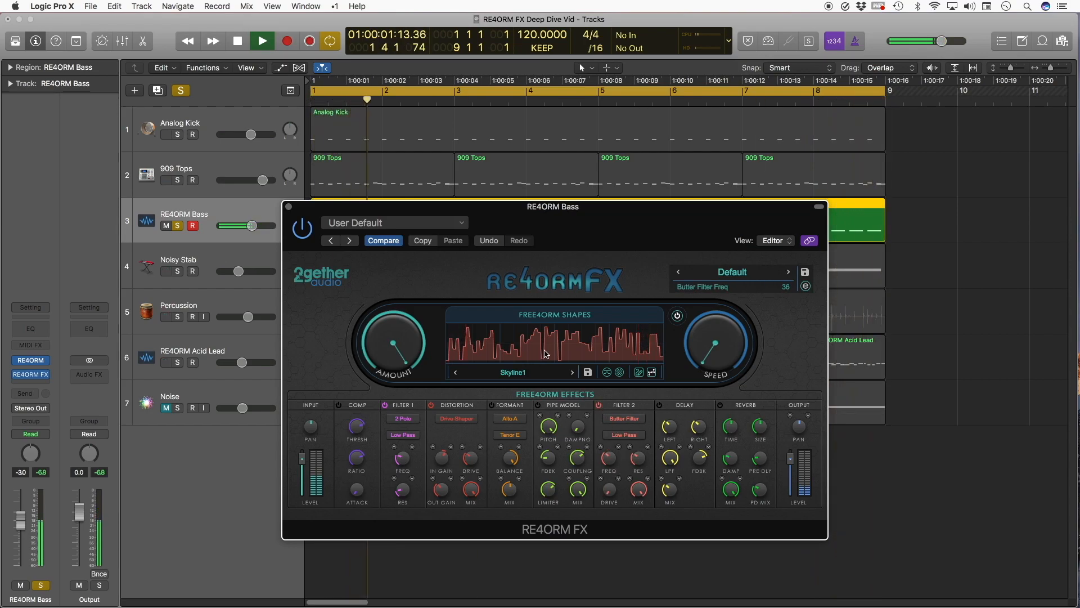
{"action": "left_click_drag", "start_coordinate": [708, 355], "coordinate": [705, 251]}
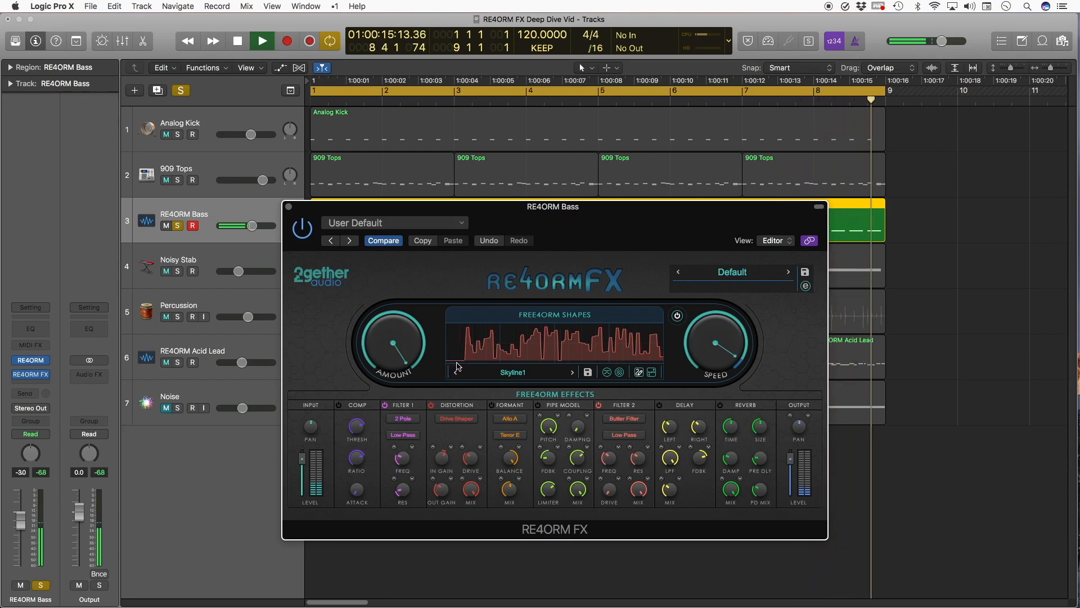
Step: Draw a custom curve over the bass's Skyline1 shape, low at the start and rising to a high plateau
{"action": "mouse_move", "coordinate": [453, 363]}
{"action": "left_mouse_down"}
{"action": "mouse_move", "coordinate": [557, 360]}
{"action": "mouse_move", "coordinate": [565, 327]}
{"action": "mouse_move", "coordinate": [664, 326]}
{"action": "left_mouse_up"}
{"action": "mouse_move", "coordinate": [591, 324]}
{"action": "left_mouse_down"}
{"action": "mouse_move", "coordinate": [566, 334]}
{"action": "mouse_move", "coordinate": [602, 325]}
{"action": "mouse_move", "coordinate": [549, 330]}
{"action": "mouse_move", "coordinate": [504, 359]}
{"action": "left_mouse_up"}
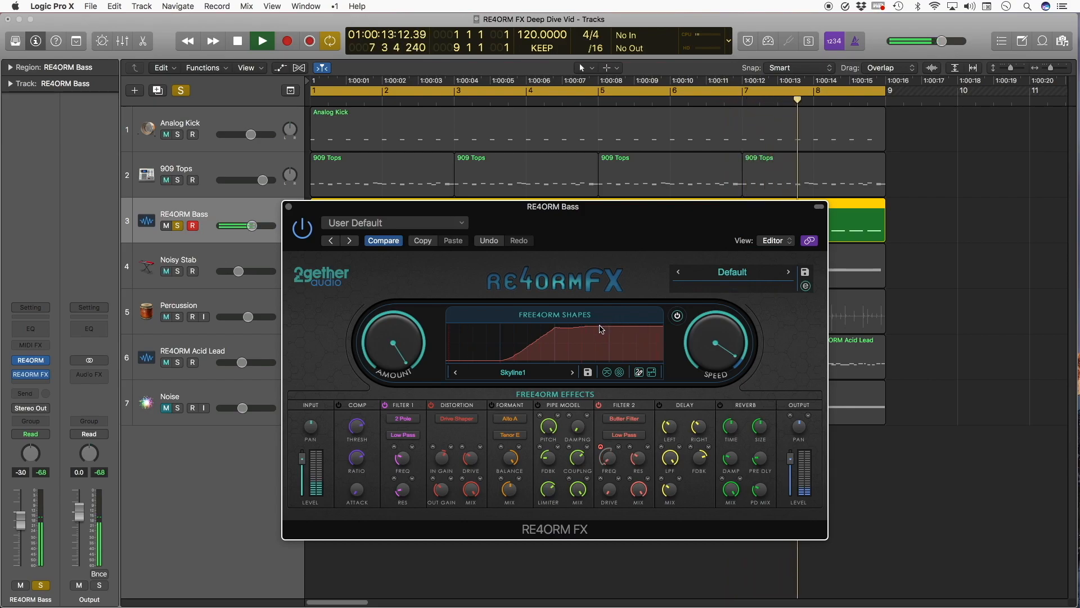
Step: Solo the Analog Kick and 909 Tops with the bass, setting the tops' volume to -2.3 dB and the bass's to -0.4 dB
{"action": "left_click", "coordinate": [179, 135]}
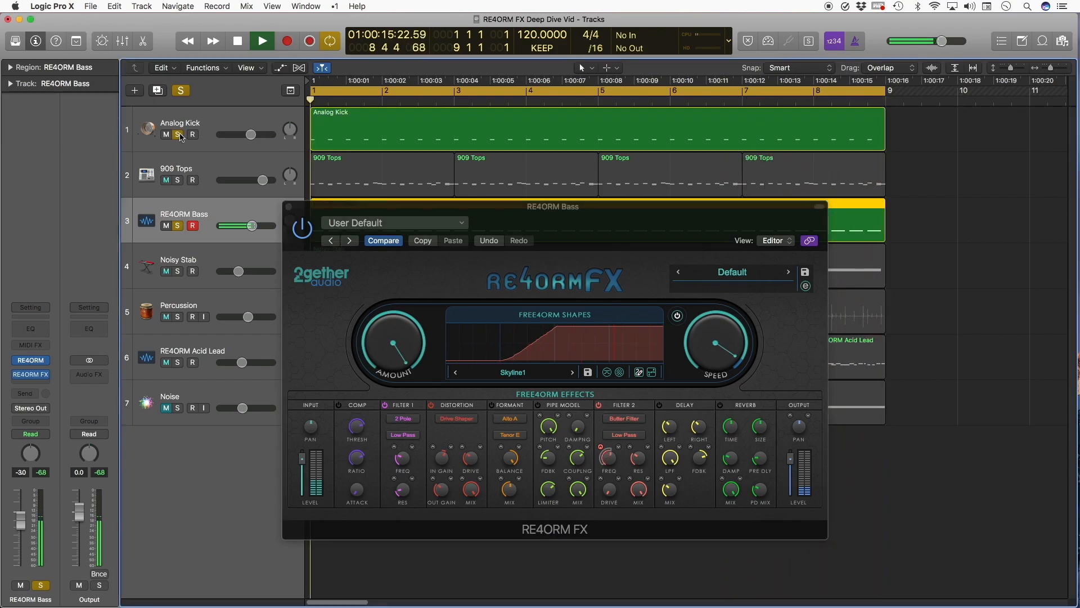
{"action": "left_click", "coordinate": [178, 180]}
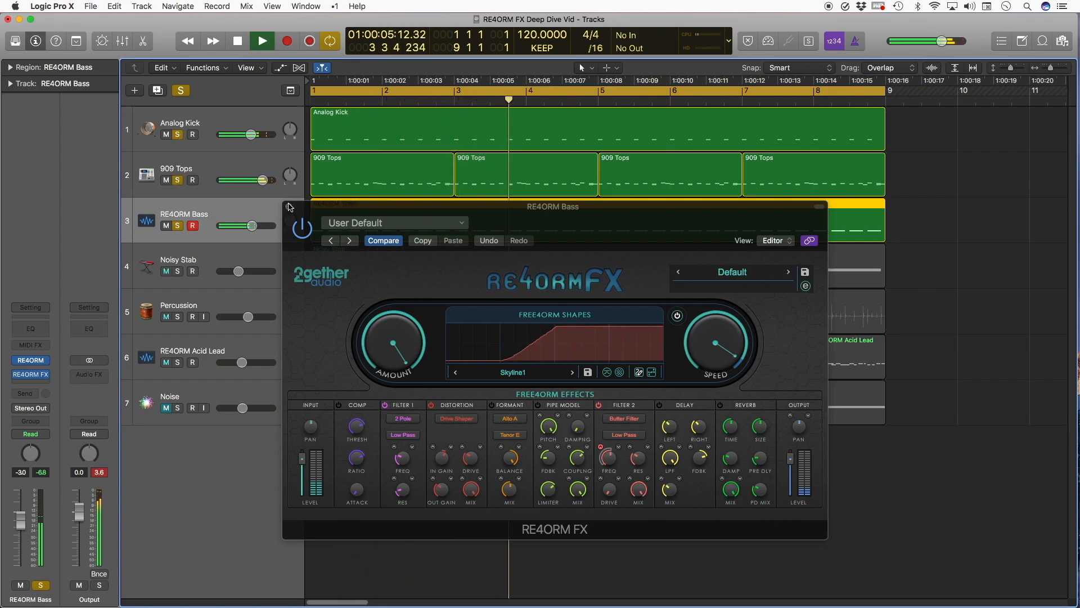
{"action": "left_click_drag", "start_coordinate": [263, 180], "coordinate": [256, 180]}
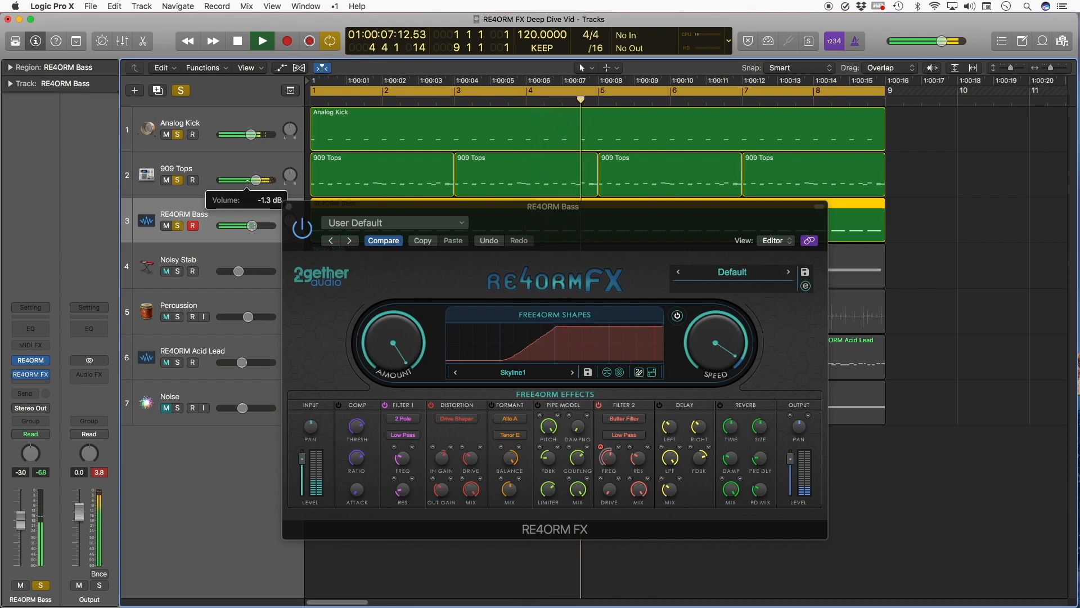
{"action": "left_click", "coordinate": [289, 207]}
{"action": "left_click_drag", "start_coordinate": [252, 225], "coordinate": [258, 225]}
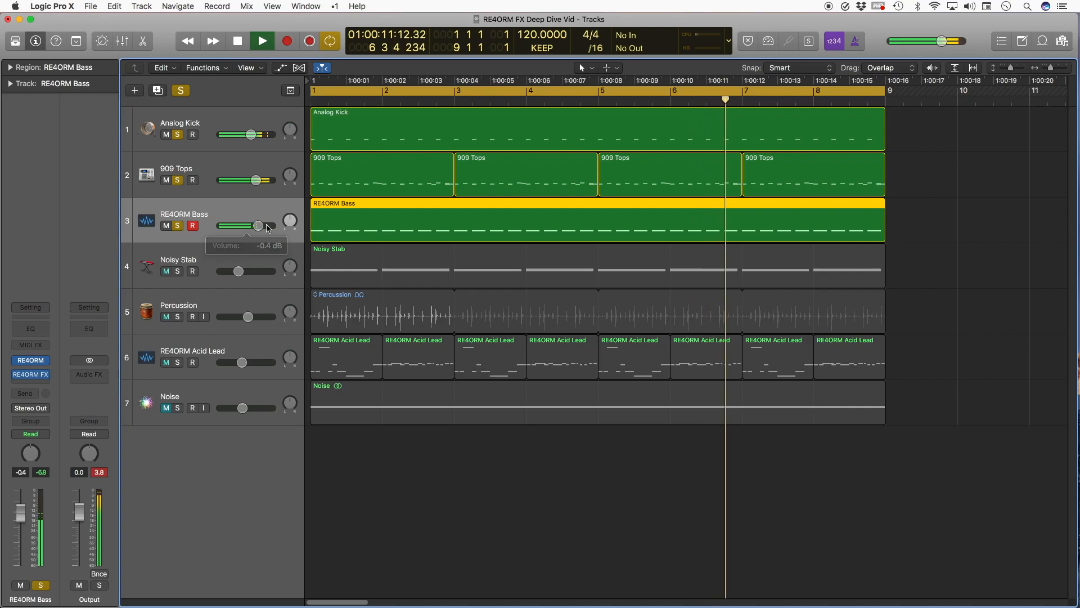
{"action": "left_click_drag", "start_coordinate": [259, 181], "coordinate": [253, 180]}
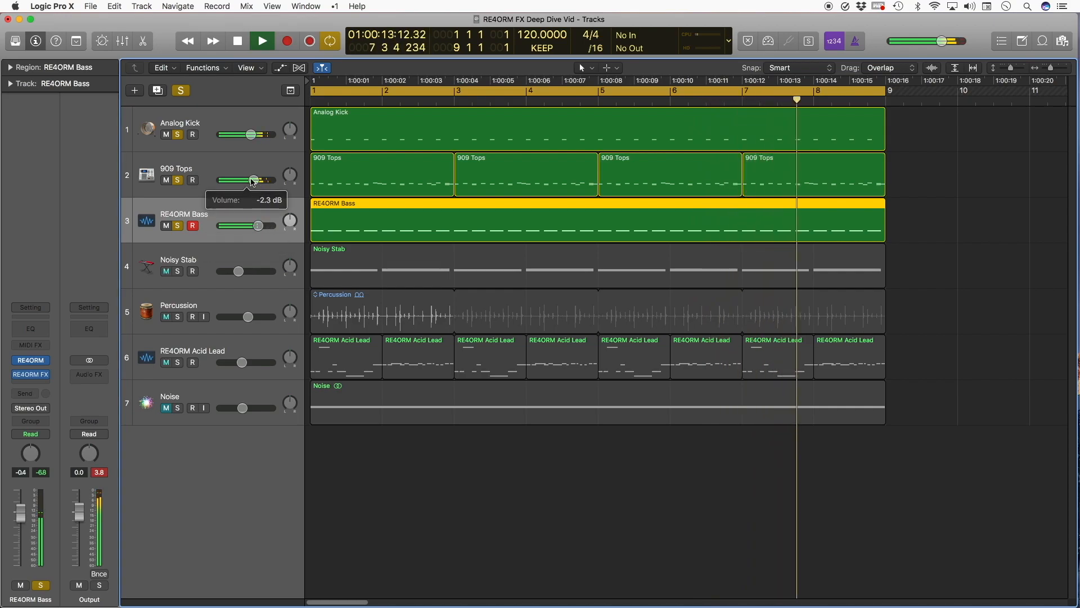
Step: Solo only the Noisy Stab track, play it from the loop start and open its RE4ORM FX effect
{"action": "key", "text": "space"}
{"action": "left_click", "coordinate": [181, 272]}
{"action": "left_click", "coordinate": [179, 272], "text": "alt"}
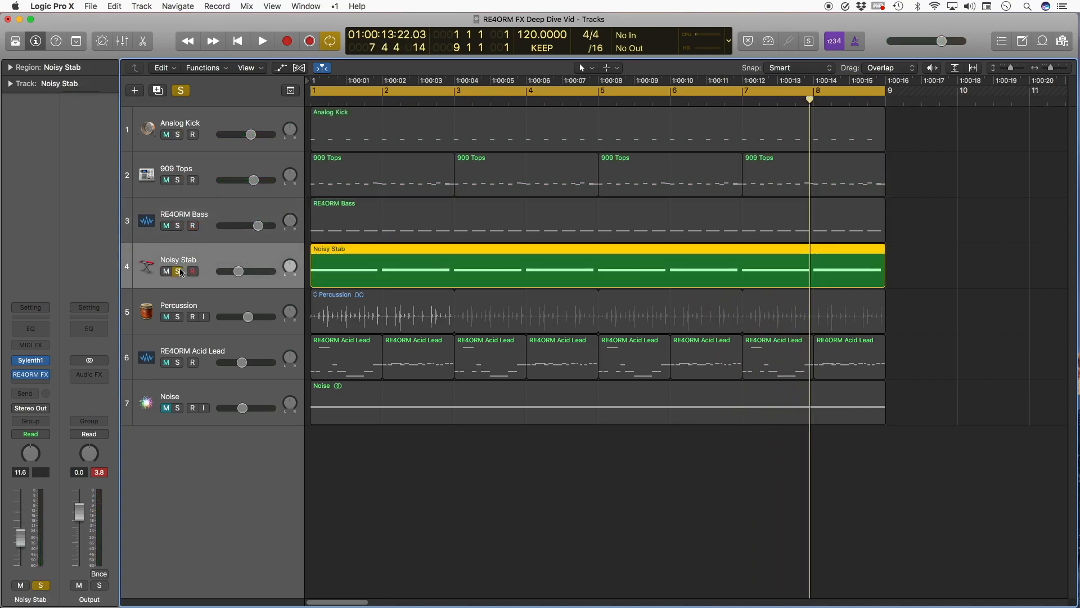
{"action": "key", "text": "space"}
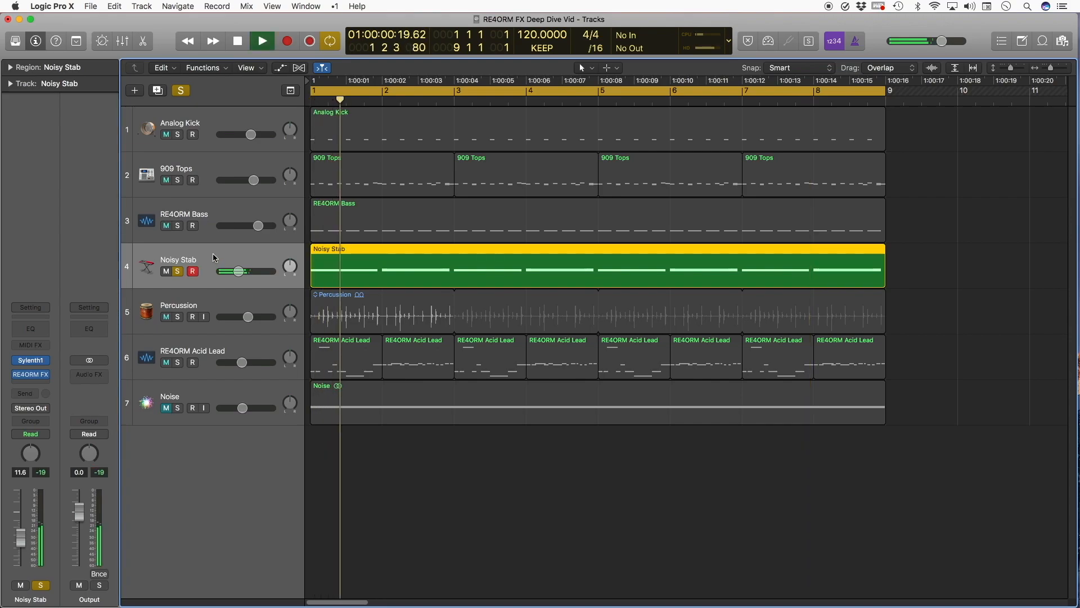
{"action": "left_click", "coordinate": [31, 374]}
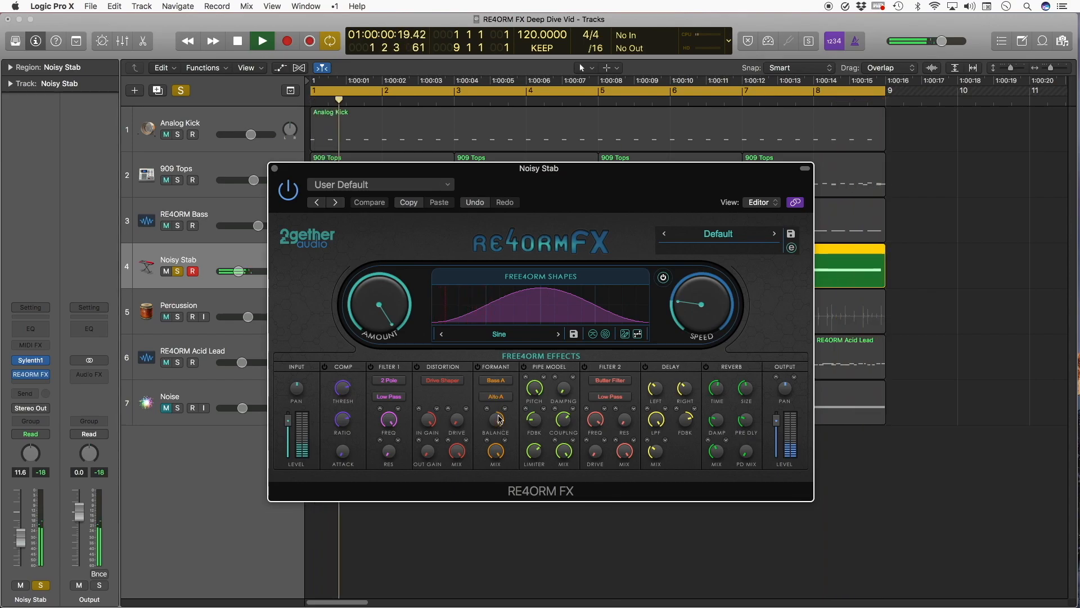
Step: Enable the stab's Formant section, sweep its balance, and load the Pulse50 shape from the default content for it
{"action": "left_click", "coordinate": [478, 366]}
{"action": "left_click", "coordinate": [495, 419]}
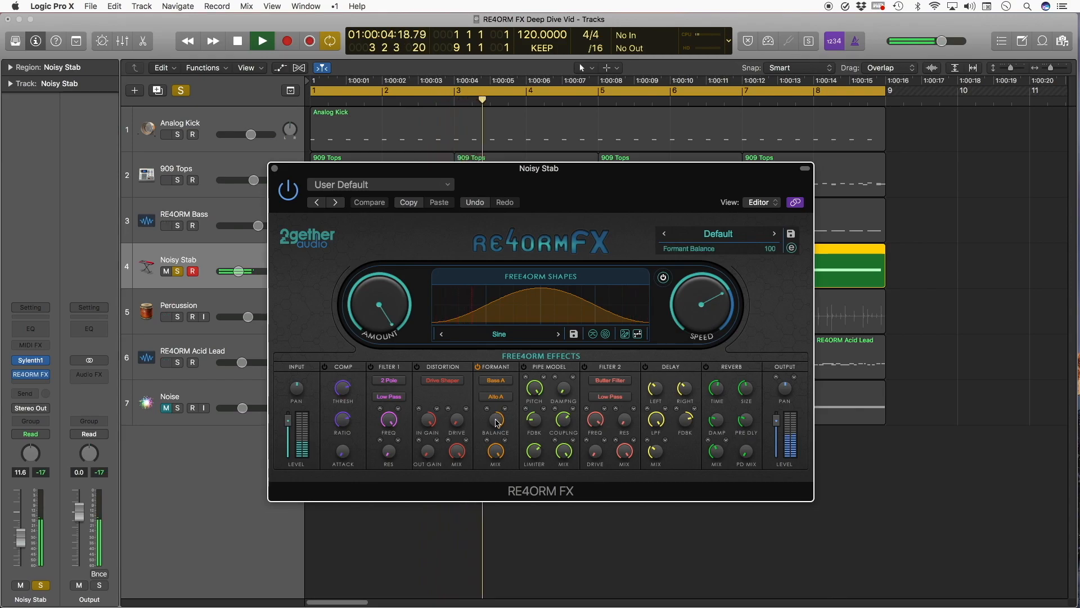
{"action": "left_click_drag", "start_coordinate": [497, 422], "coordinate": [475, 288]}
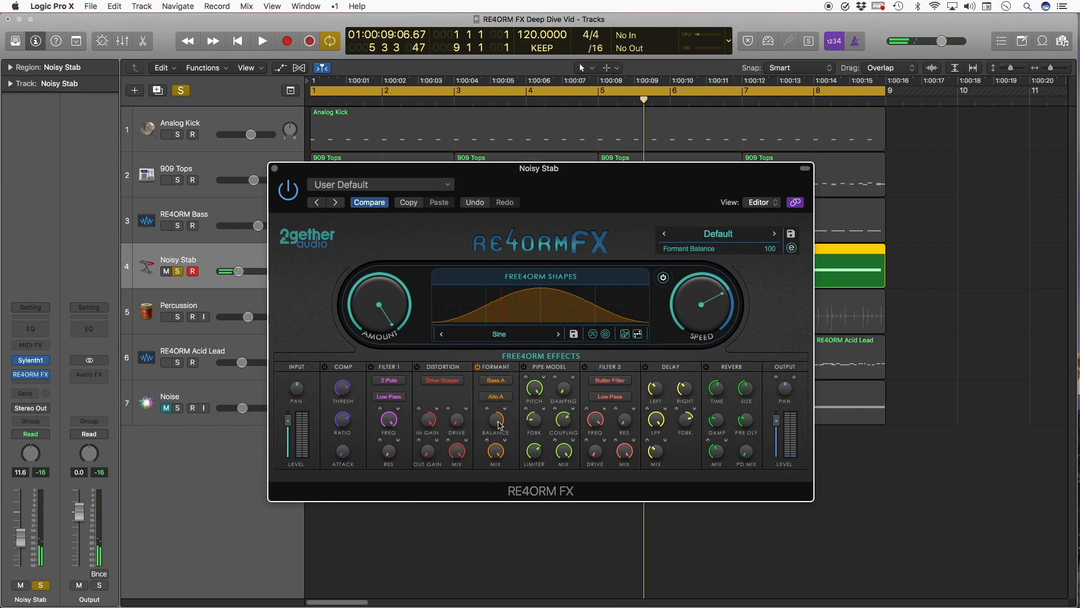
{"action": "left_click", "coordinate": [499, 334]}
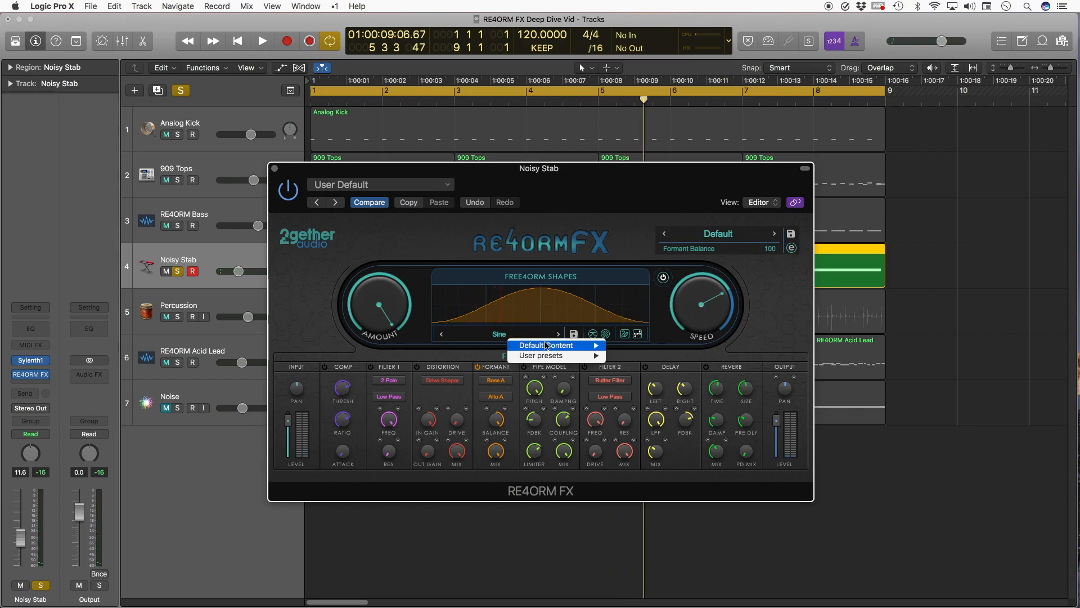
{"action": "mouse_move", "coordinate": [546, 345]}
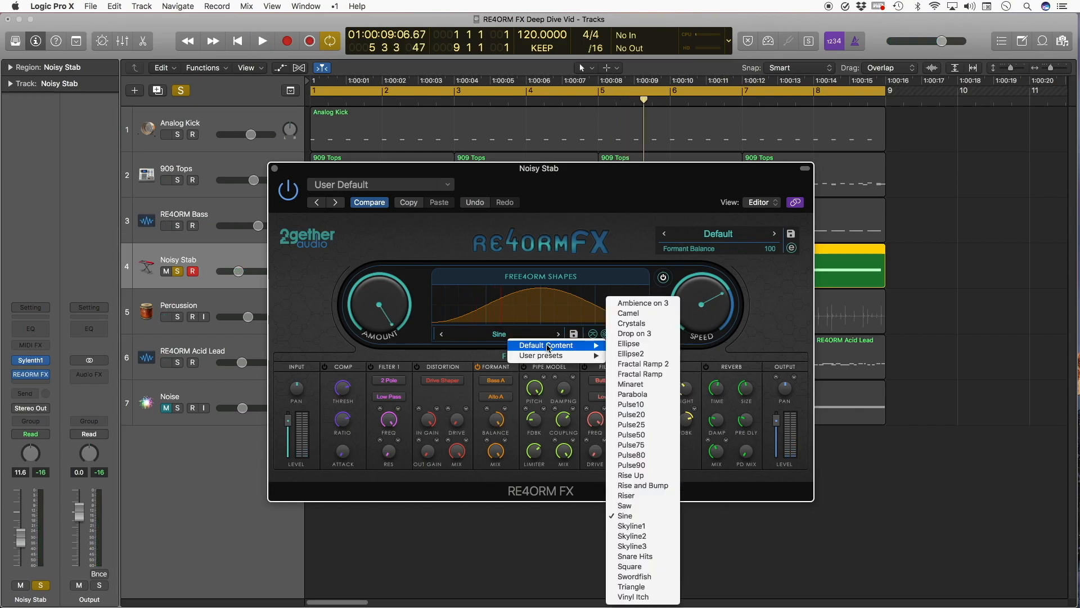
{"action": "left_click", "coordinate": [650, 434]}
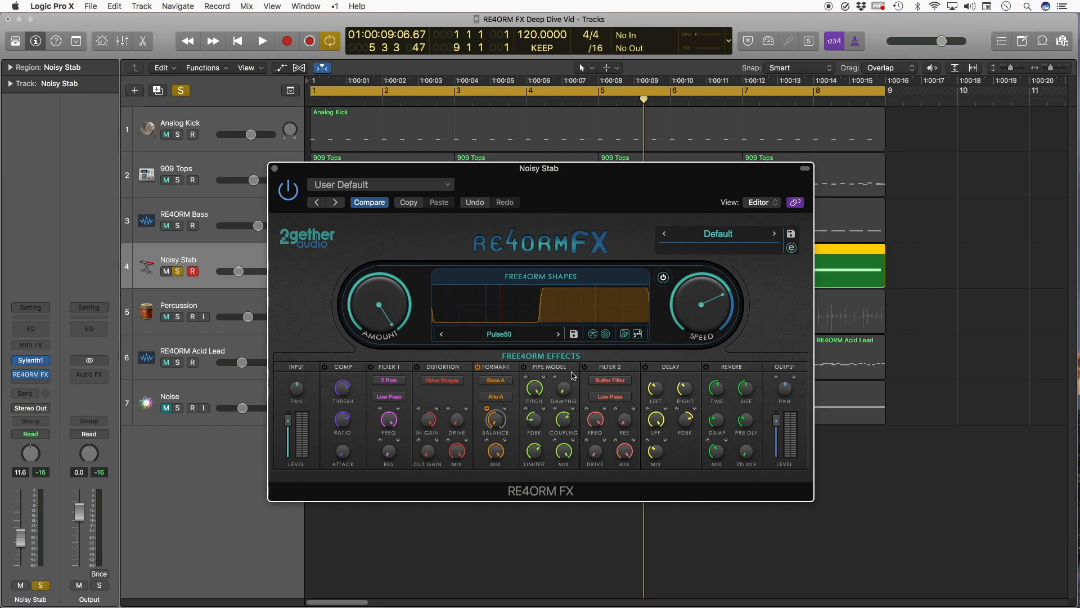
Step: Resume playback, enable Filter 2 on the stab and modulate its frequency with the Sine shape
{"action": "key", "text": "space"}
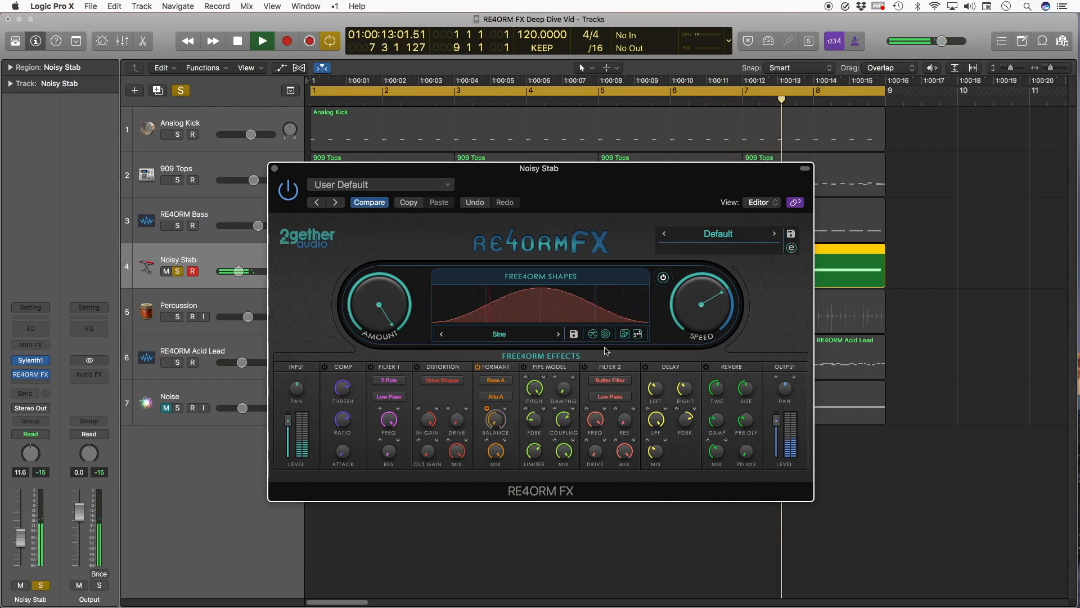
{"action": "left_click", "coordinate": [584, 367]}
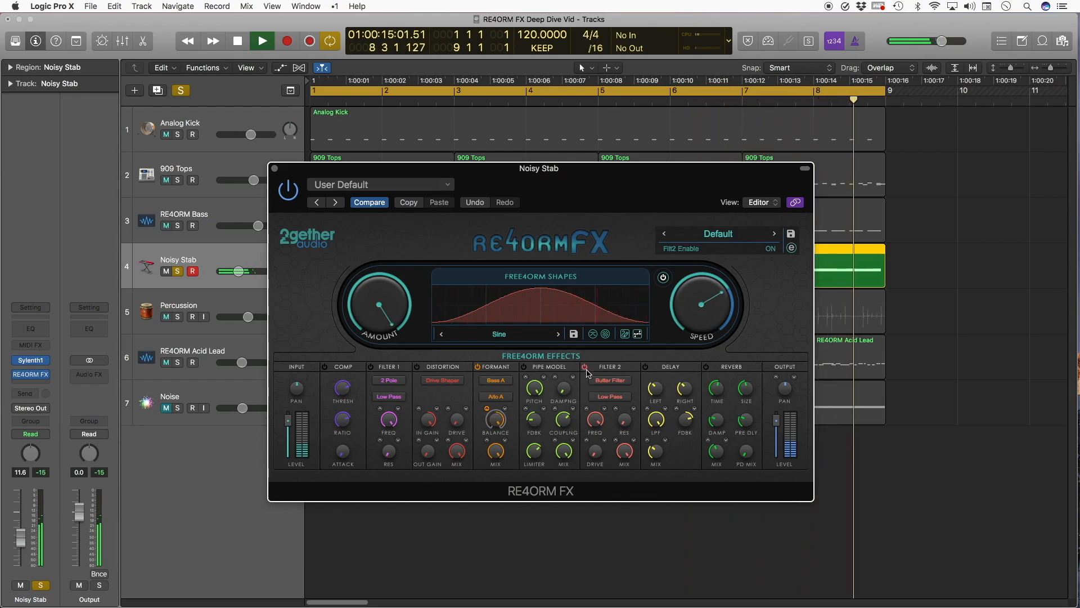
{"action": "left_click_drag", "start_coordinate": [595, 422], "coordinate": [595, 390]}
{"action": "left_click", "coordinate": [587, 409]}
{"action": "left_click_drag", "start_coordinate": [600, 432], "coordinate": [601, 443]}
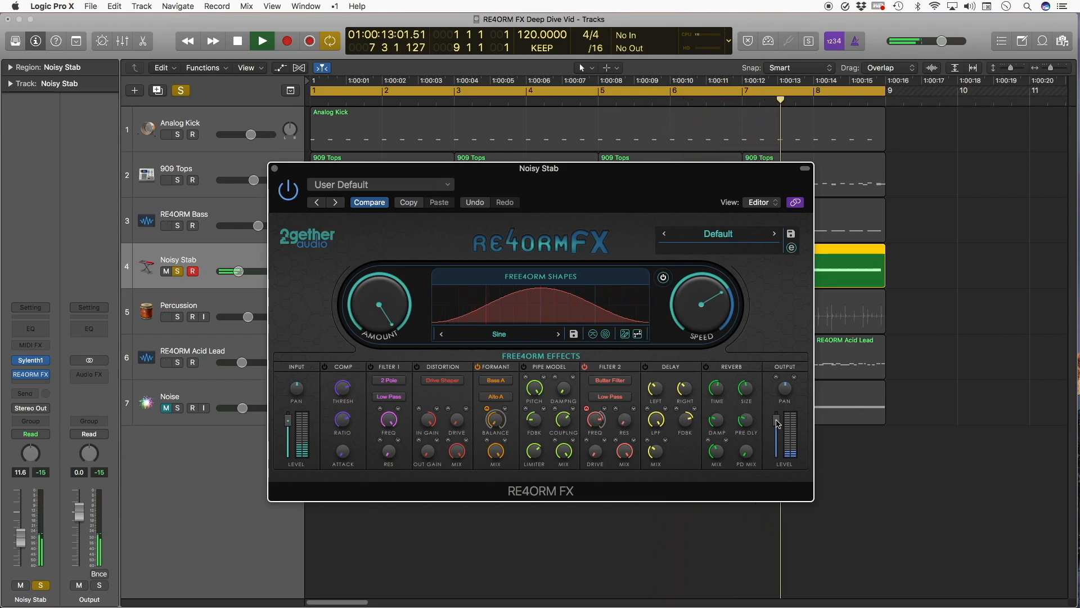
Step: Raise the stab effect's output level slightly and modulate Filter 2's resonance with the shape
{"action": "left_click_drag", "start_coordinate": [777, 422], "coordinate": [776, 418]}
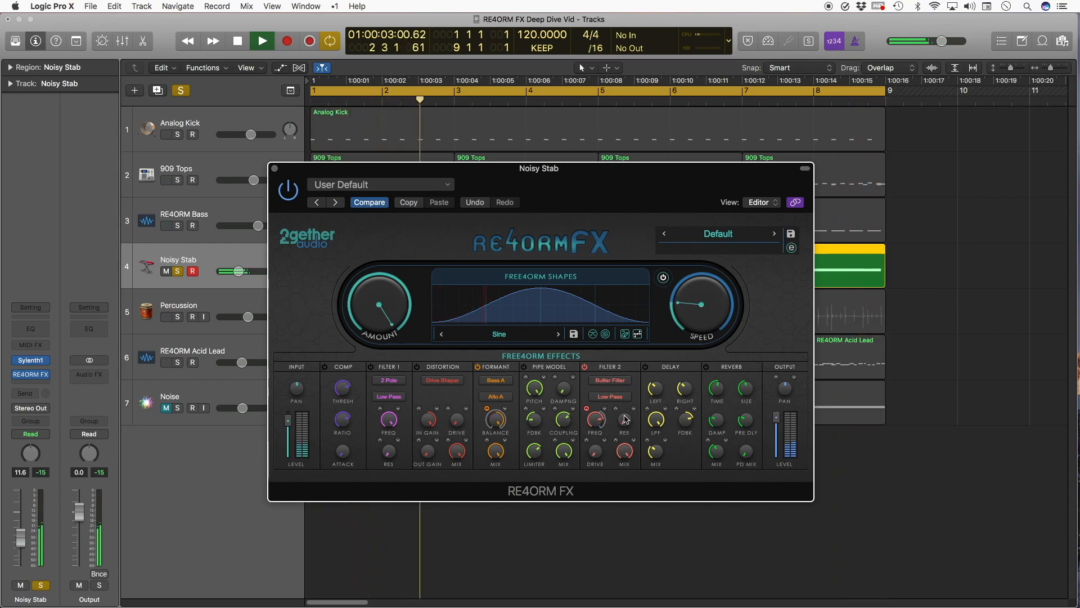
{"action": "left_click", "coordinate": [617, 409]}
{"action": "mouse_move", "coordinate": [622, 420]}
{"action": "left_mouse_down"}
{"action": "mouse_move", "coordinate": [625, 400]}
{"action": "mouse_move", "coordinate": [635, 412]}
{"action": "left_mouse_up"}
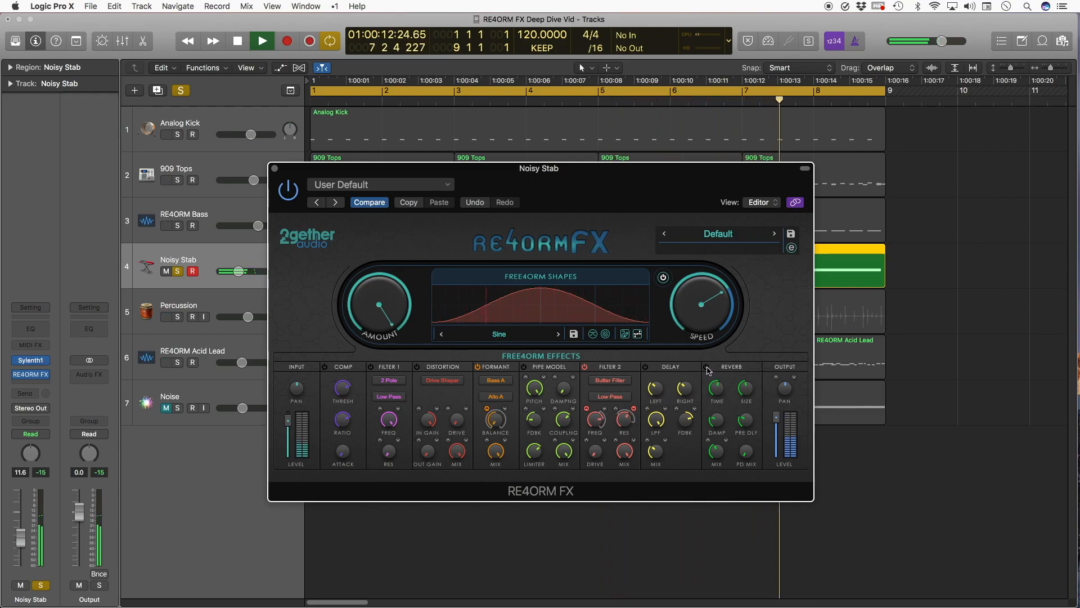
Step: Enable the Reverb section on the stab, adjusting its time and lowering its damping
{"action": "left_click", "coordinate": [707, 367]}
{"action": "left_click_drag", "start_coordinate": [721, 391], "coordinate": [720, 393]}
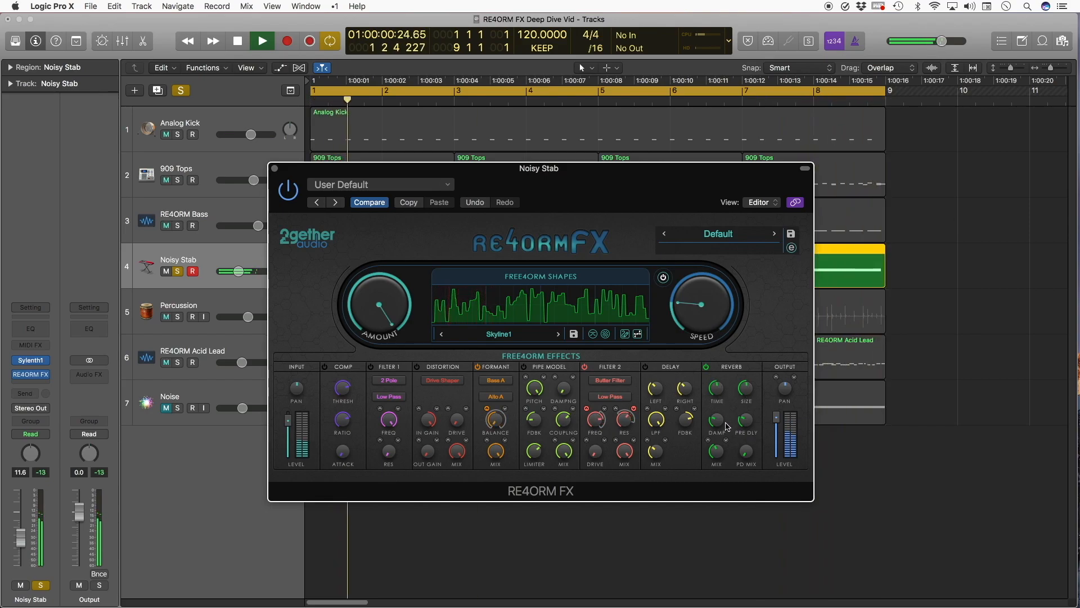
{"action": "left_click_drag", "start_coordinate": [721, 422], "coordinate": [719, 441]}
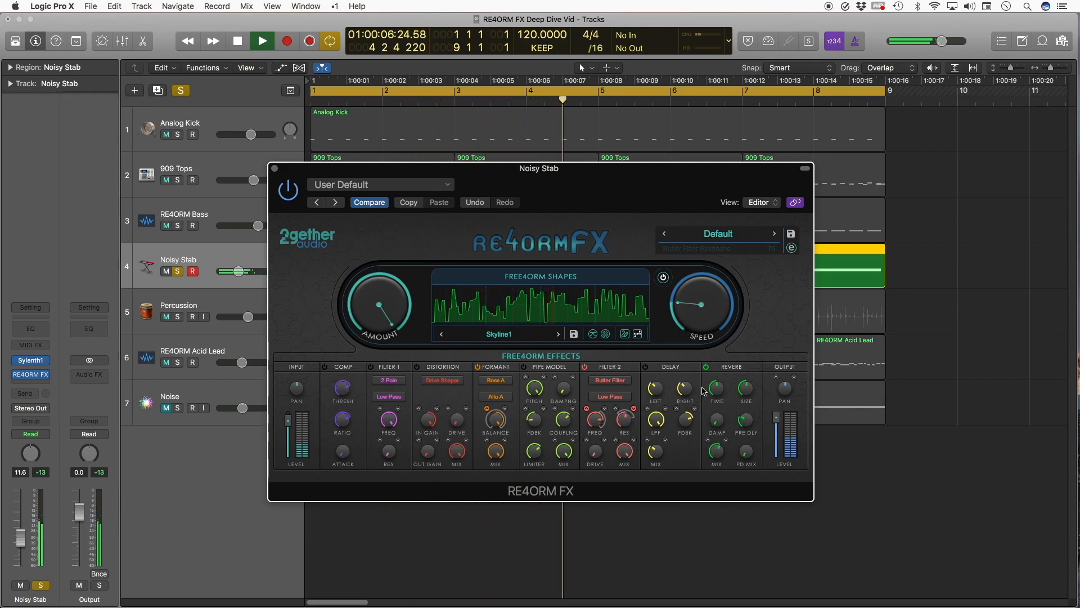
Step: Raise the speed of the output section's Sine shape and modulate the stab's output pan with it
{"action": "left_click", "coordinate": [787, 367]}
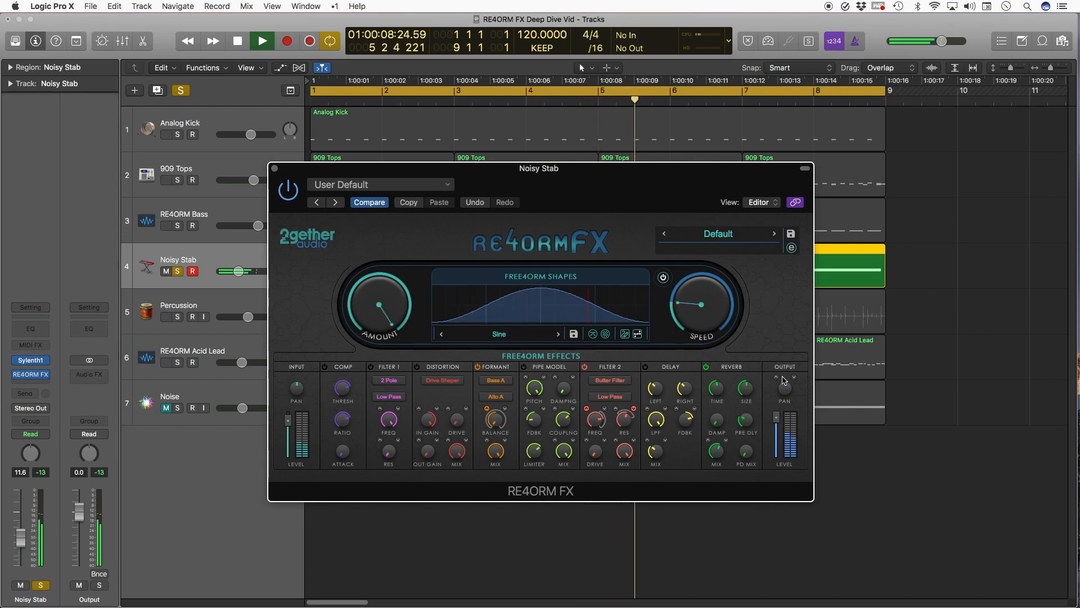
{"action": "left_click_drag", "start_coordinate": [694, 306], "coordinate": [696, 252]}
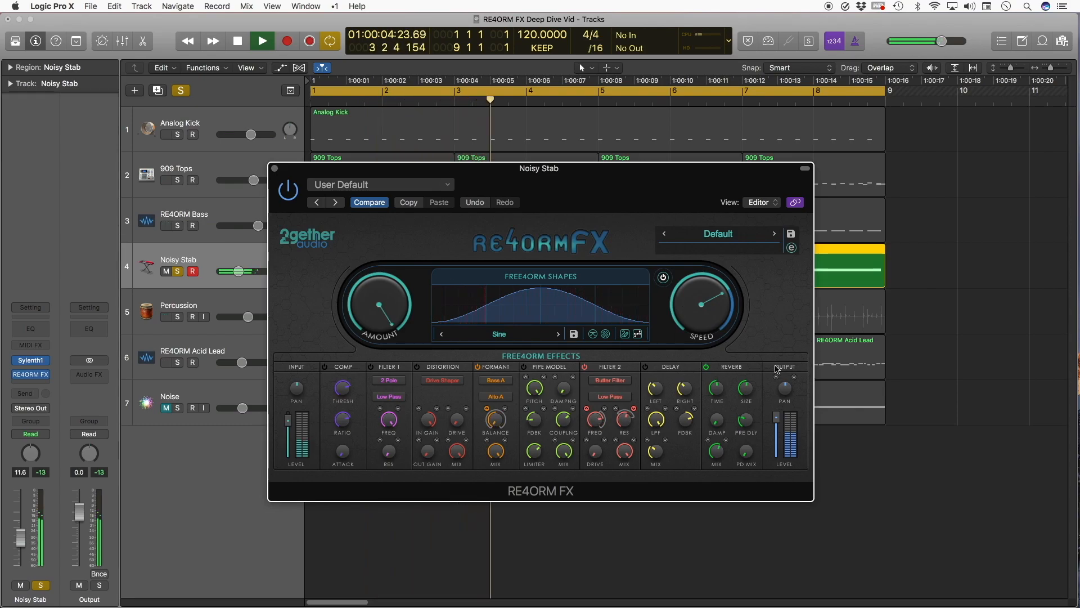
{"action": "left_click", "coordinate": [776, 377]}
{"action": "left_click_drag", "start_coordinate": [777, 396], "coordinate": [786, 418]}
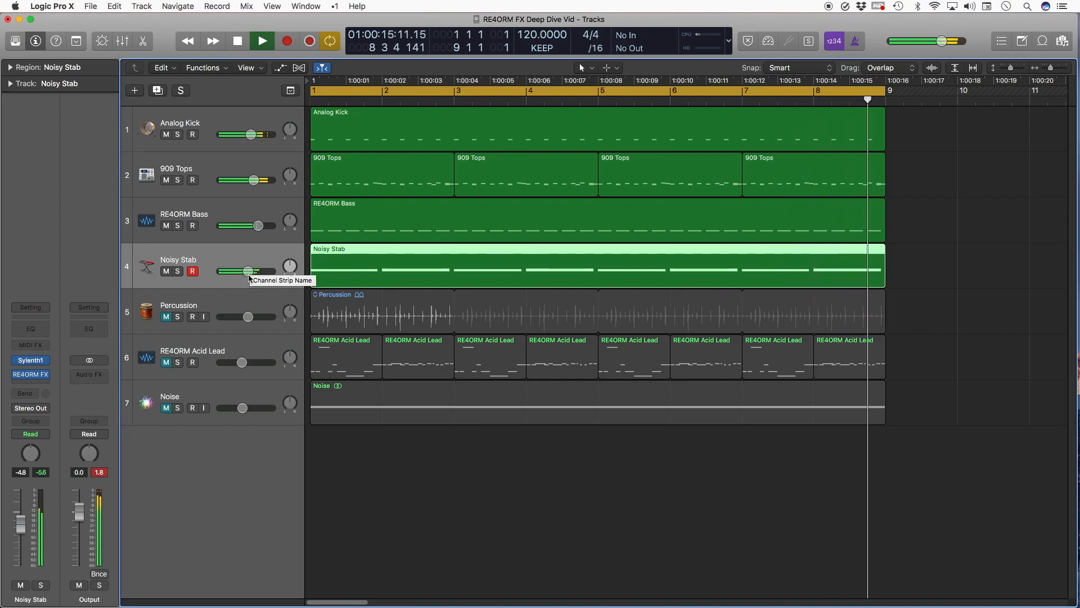
Step: Stop playback, solo the Percussion track, show its RE4ORM FX window and play it from the loop start
{"action": "key", "text": "space"}
{"action": "left_click", "coordinate": [214, 301]}
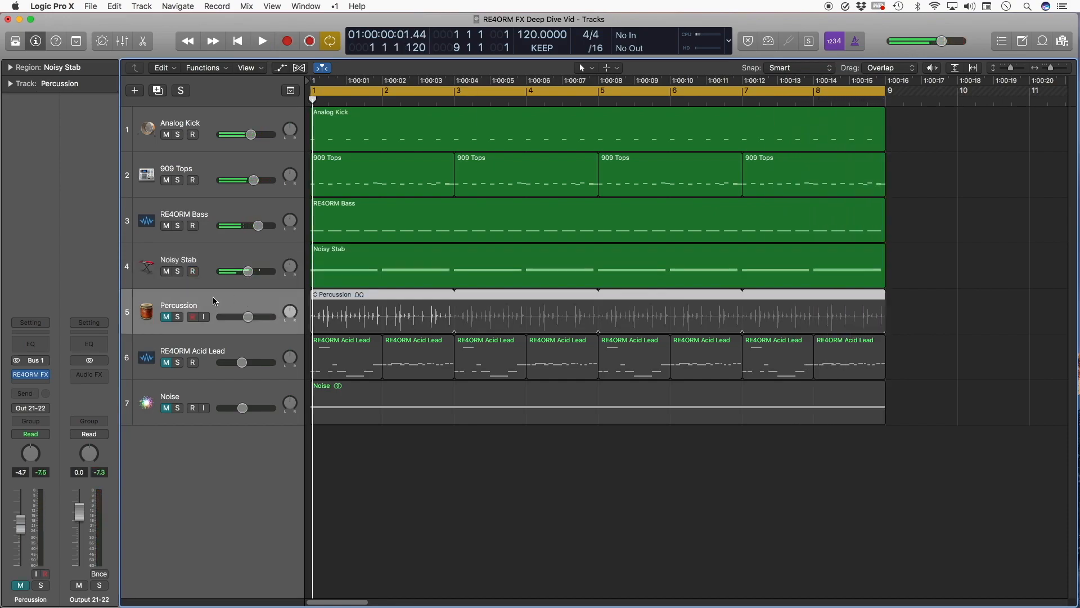
{"action": "left_click", "coordinate": [177, 317]}
{"action": "key", "text": "v"}
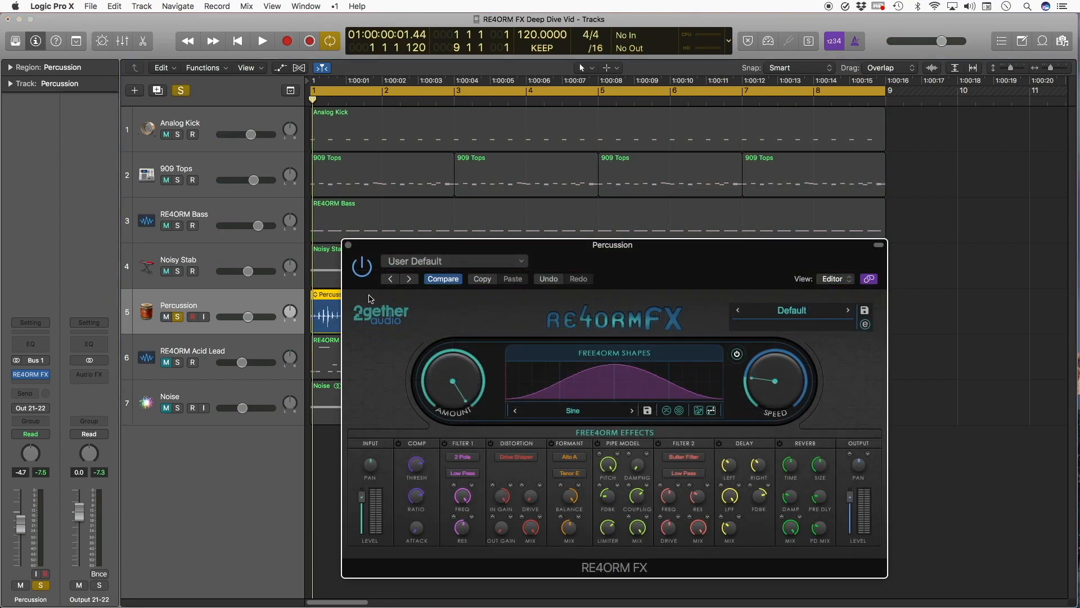
{"action": "key", "text": "space"}
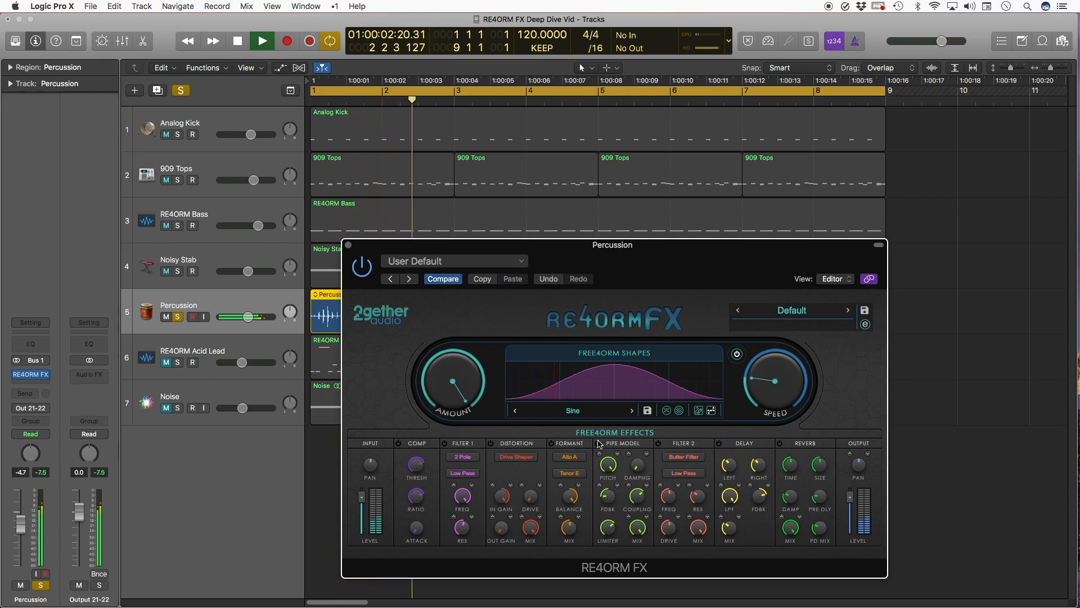
Step: Enable the Pipe Model on the percussion, raise its damping, and set its pitch to 74 and its feedback to 26
{"action": "left_click", "coordinate": [599, 443]}
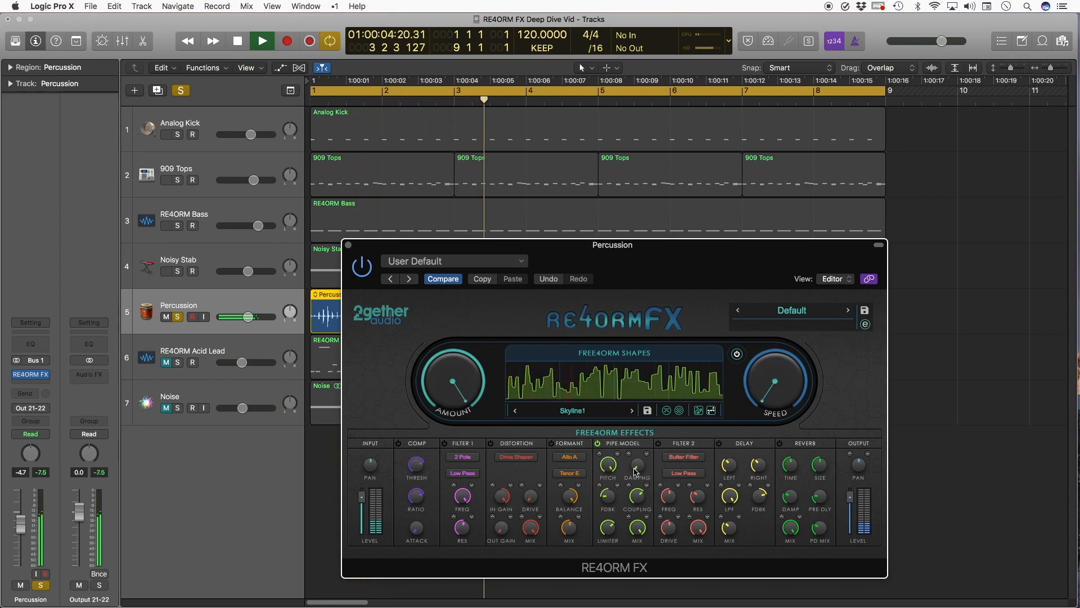
{"action": "left_click_drag", "start_coordinate": [641, 467], "coordinate": [643, 429]}
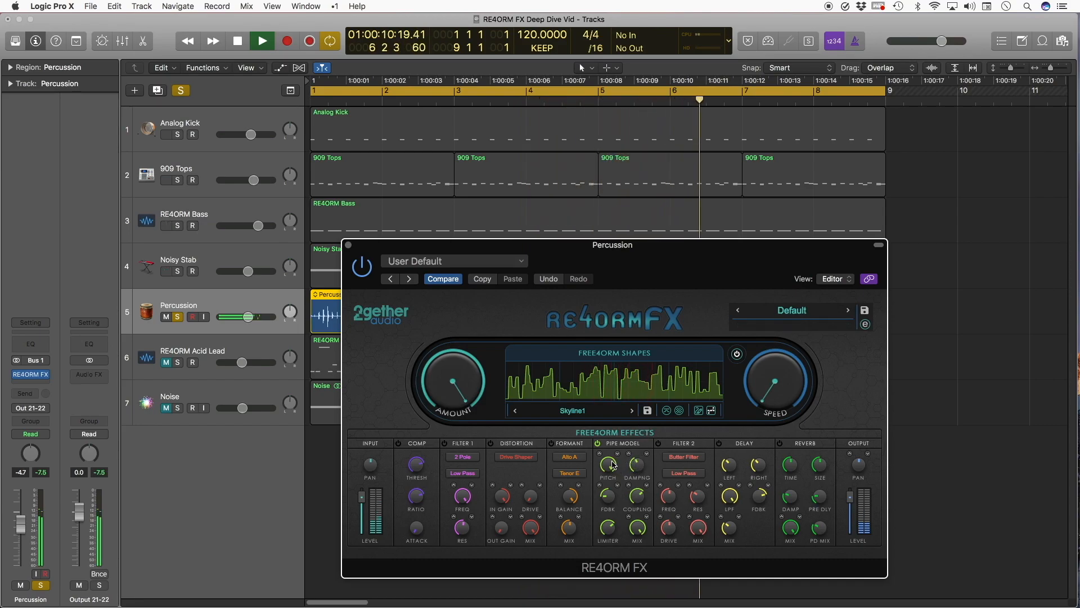
{"action": "left_click_drag", "start_coordinate": [614, 465], "coordinate": [606, 492]}
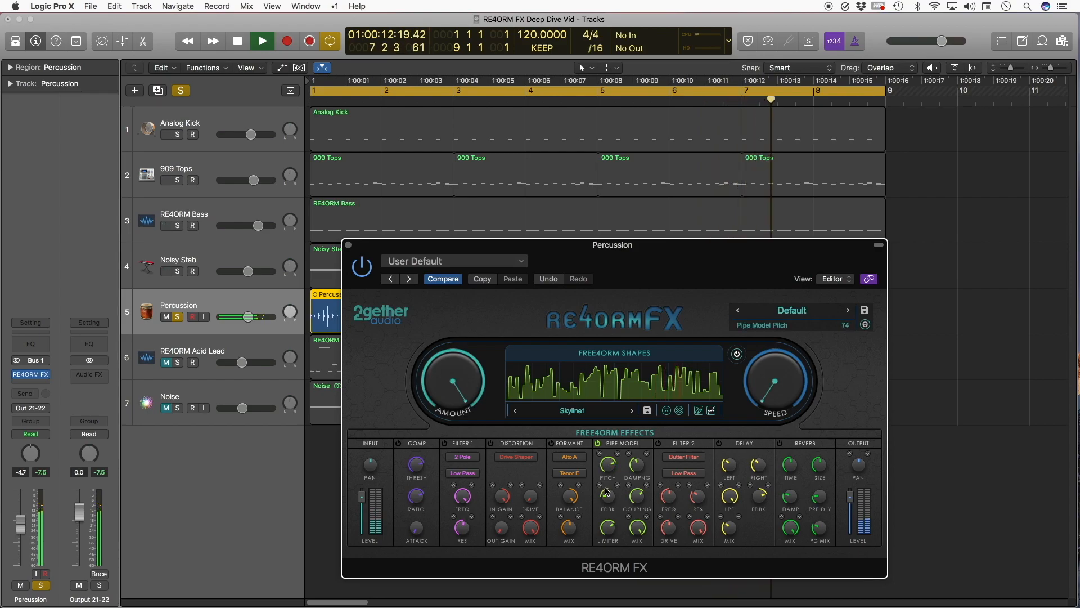
{"action": "left_click_drag", "start_coordinate": [607, 492], "coordinate": [608, 477]}
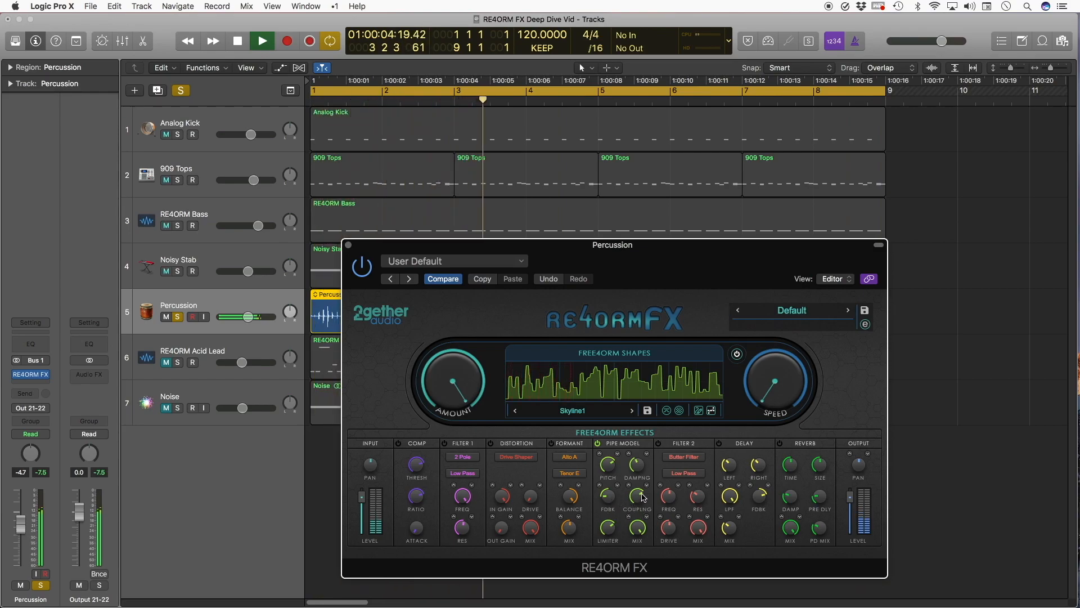
{"action": "mouse_move", "coordinate": [612, 501]}
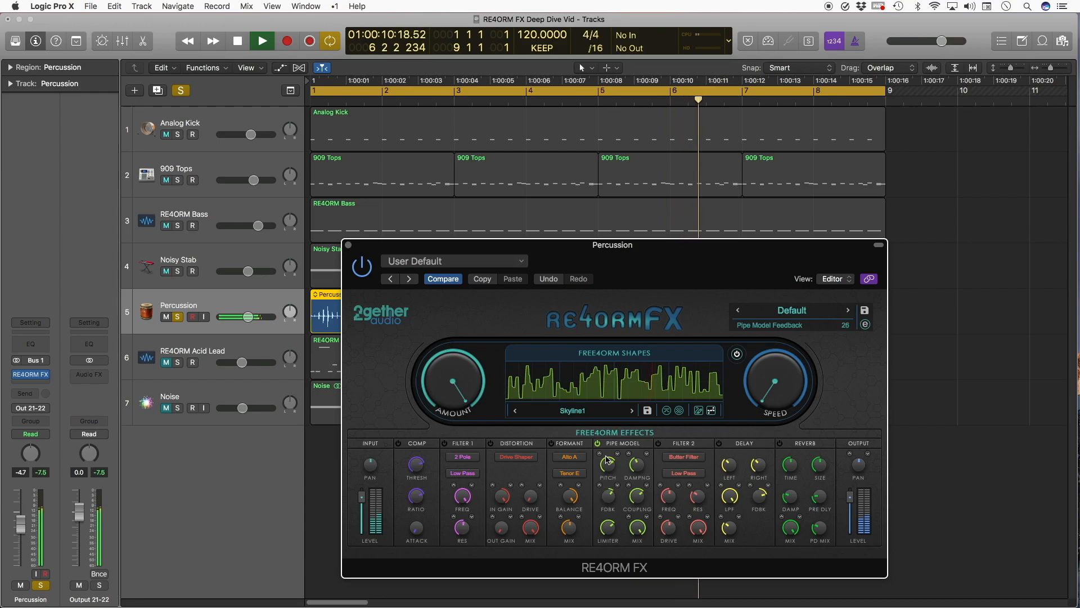
Step: Adjust the Pipe Model's feedback, raise its limiter, and lower its mix to 25 before settling it at 63
{"action": "left_click_drag", "start_coordinate": [640, 524], "coordinate": [656, 438]}
{"action": "mouse_move", "coordinate": [614, 496]}
{"action": "left_mouse_down"}
{"action": "mouse_move", "coordinate": [611, 543]}
{"action": "mouse_move", "coordinate": [610, 484]}
{"action": "left_mouse_up"}
{"action": "left_click_drag", "start_coordinate": [612, 530], "coordinate": [613, 501]}
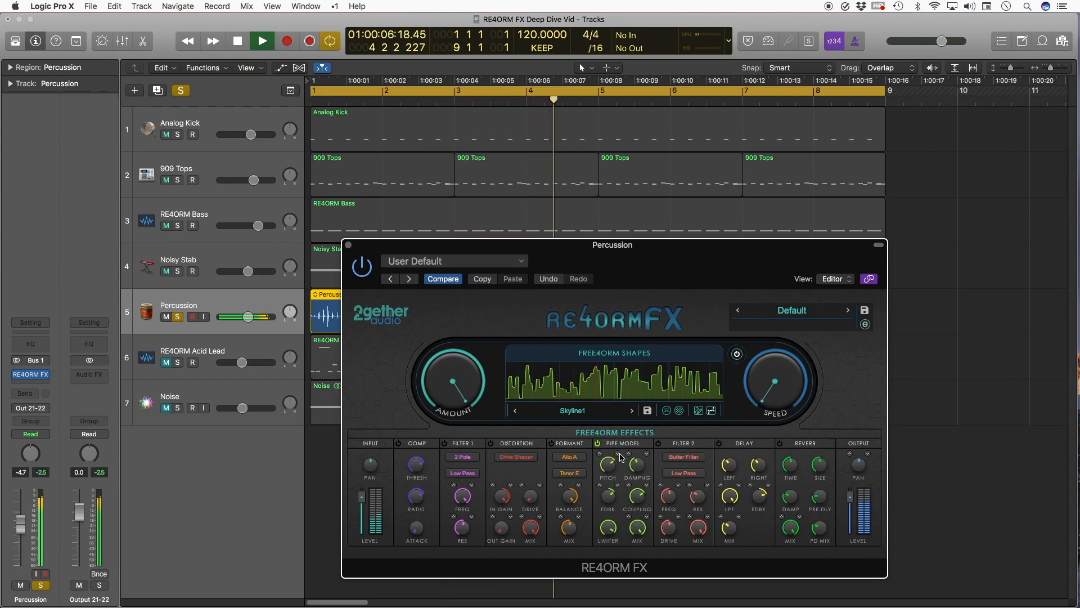
{"action": "left_click_drag", "start_coordinate": [637, 529], "coordinate": [636, 548]}
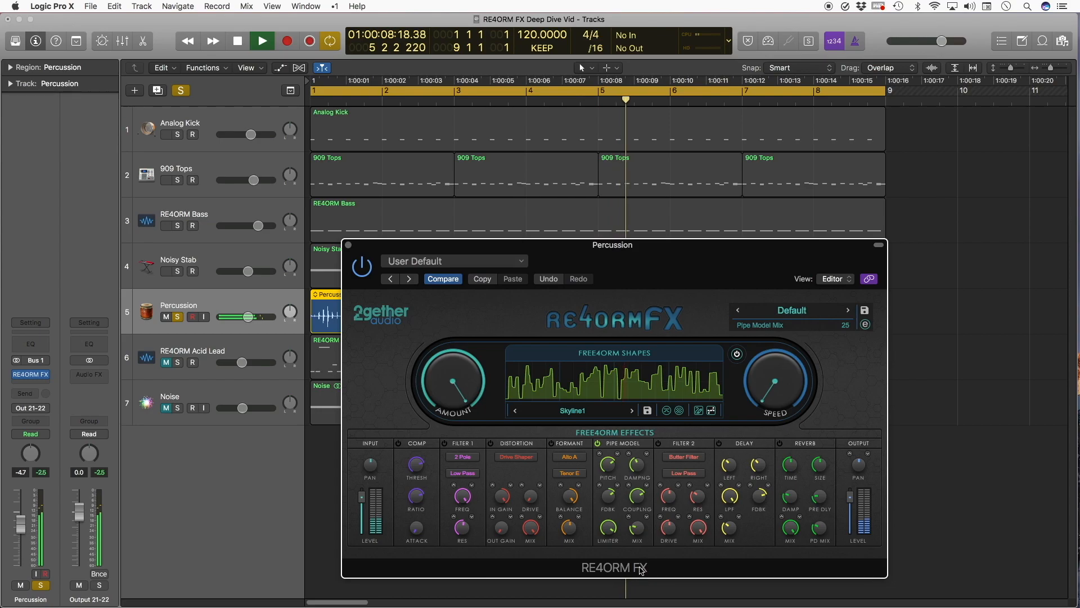
{"action": "left_click_drag", "start_coordinate": [631, 605], "coordinate": [633, 486]}
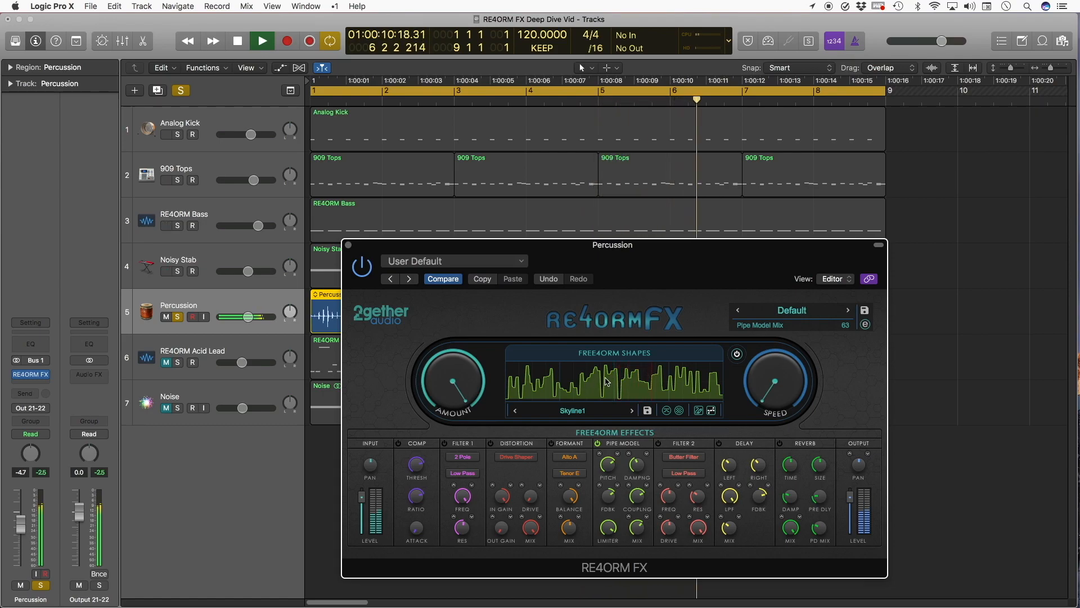
Step: Replace the Pipe Model's Skyline1 shape with a randomly generated one, randomizing it with Surprise Me several times
{"action": "right_click", "coordinate": [613, 384]}
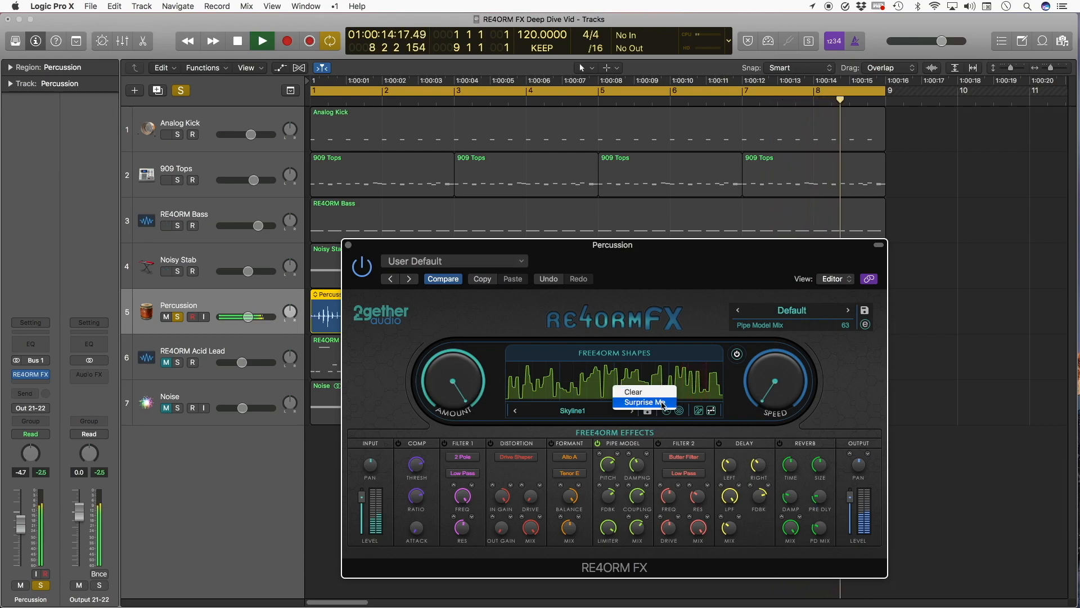
{"action": "left_click", "coordinate": [651, 405]}
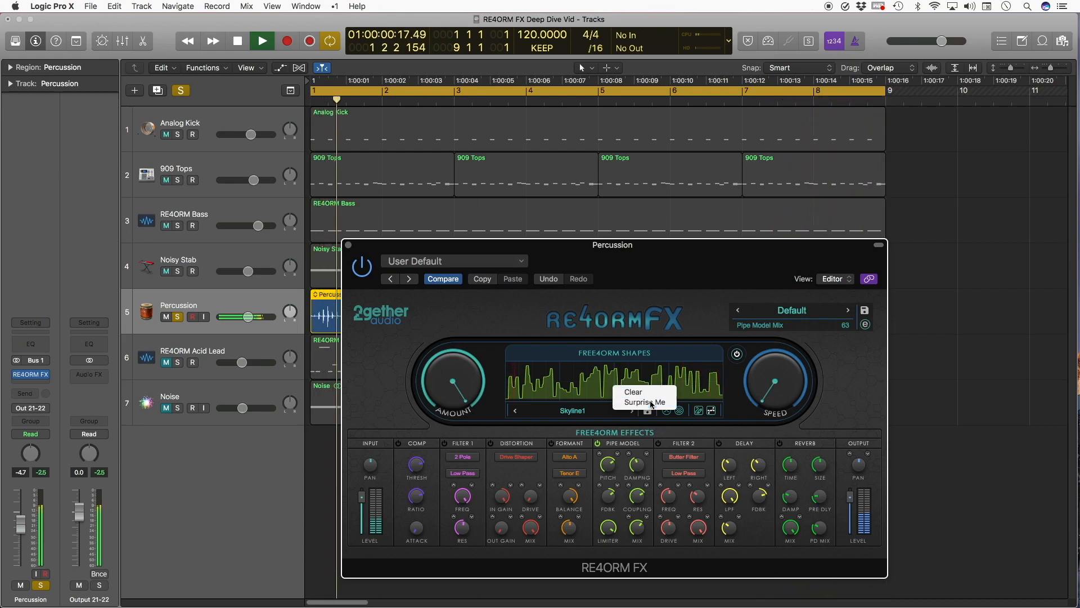
{"action": "right_click", "coordinate": [626, 392]}
{"action": "left_click", "coordinate": [663, 408]}
{"action": "right_click", "coordinate": [632, 388]}
{"action": "left_click", "coordinate": [663, 402]}
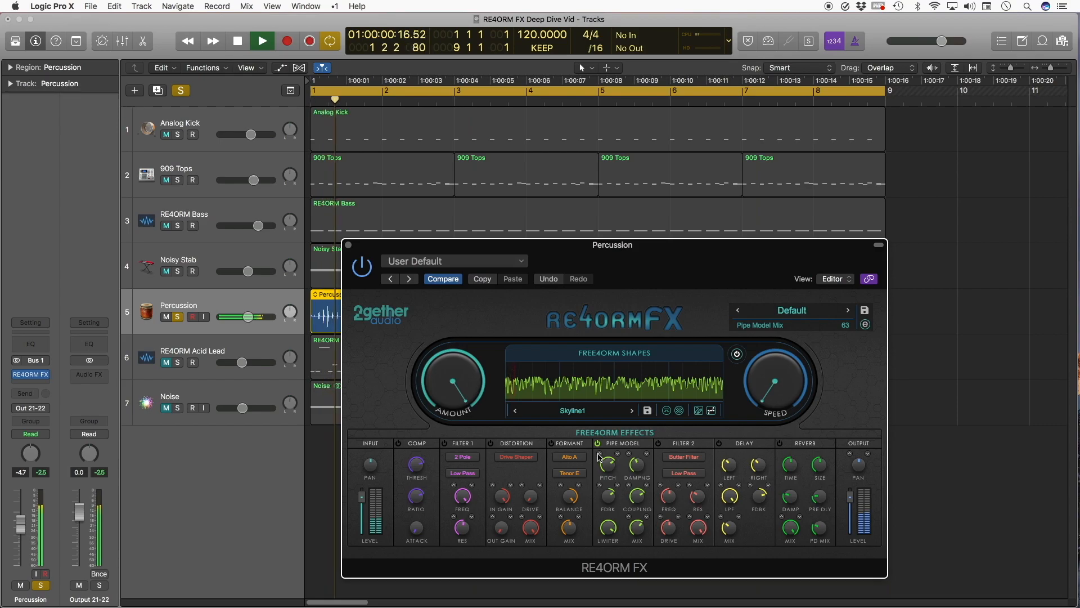
Step: Modulate the Pipe Model's pitch with the random shape, set the damping to 5.24 kHz and limiter to 4.1 dB, and raise the shape's speed
{"action": "left_click_drag", "start_coordinate": [600, 453], "coordinate": [618, 422]}
{"action": "left_click_drag", "start_coordinate": [616, 465], "coordinate": [613, 493]}
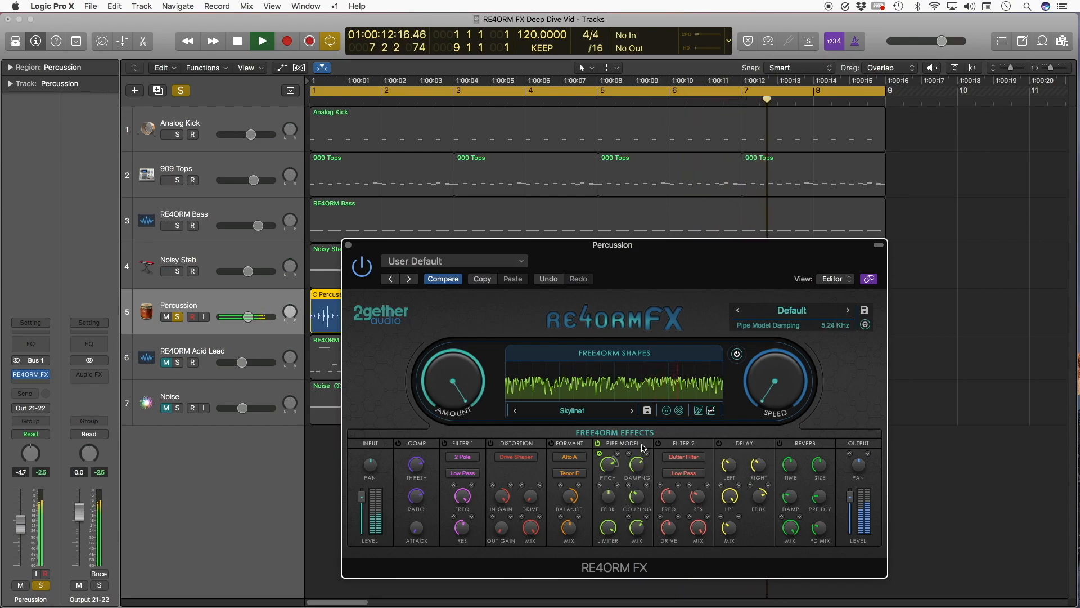
{"action": "left_click_drag", "start_coordinate": [607, 561], "coordinate": [608, 560]}
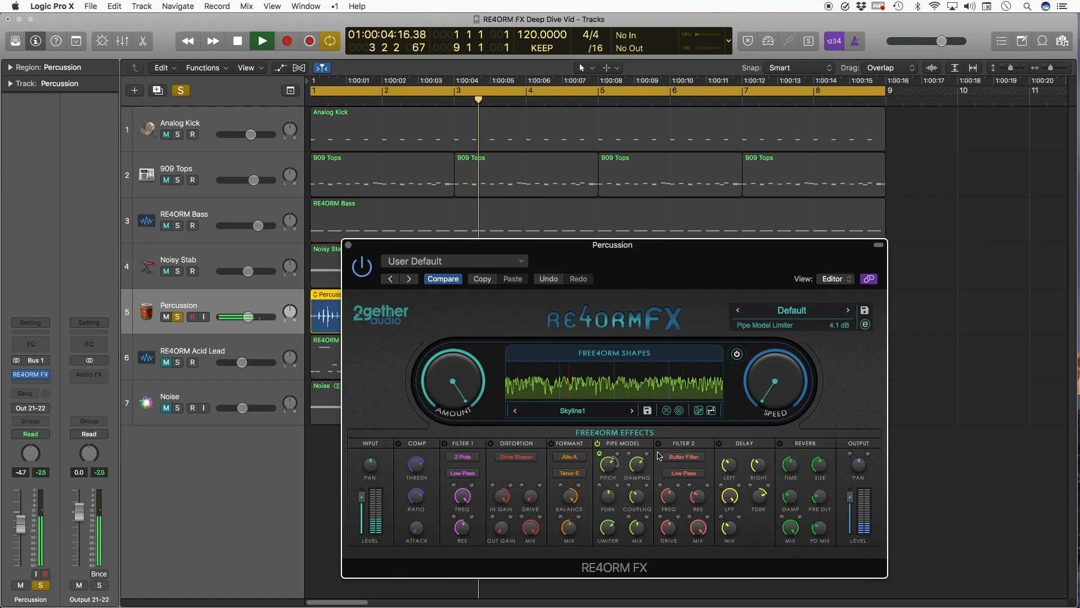
{"action": "left_click_drag", "start_coordinate": [772, 352], "coordinate": [769, 360]}
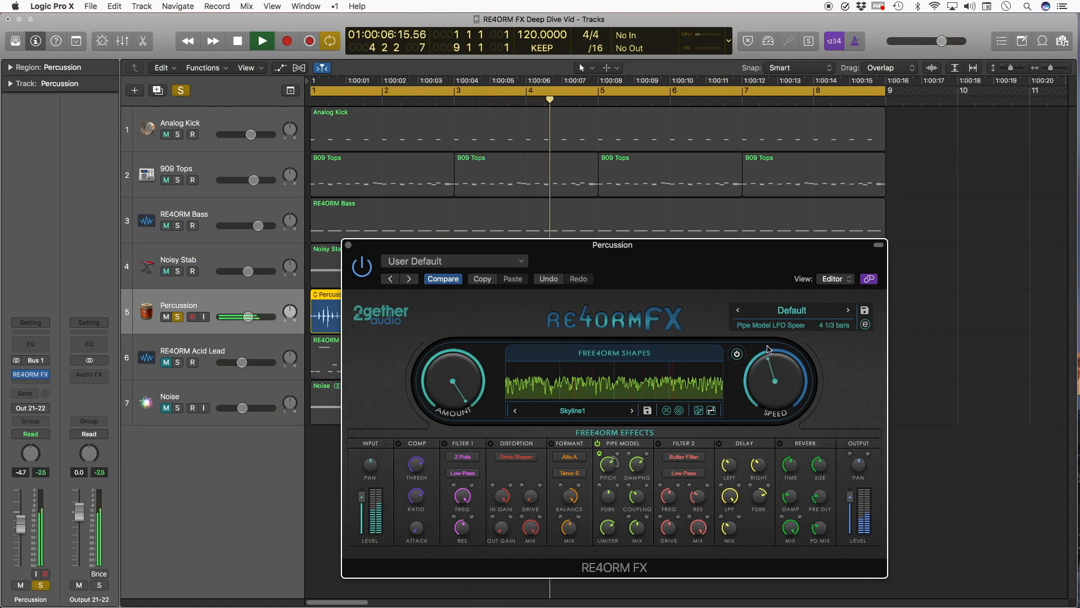
{"action": "left_click_drag", "start_coordinate": [769, 349], "coordinate": [762, 353]}
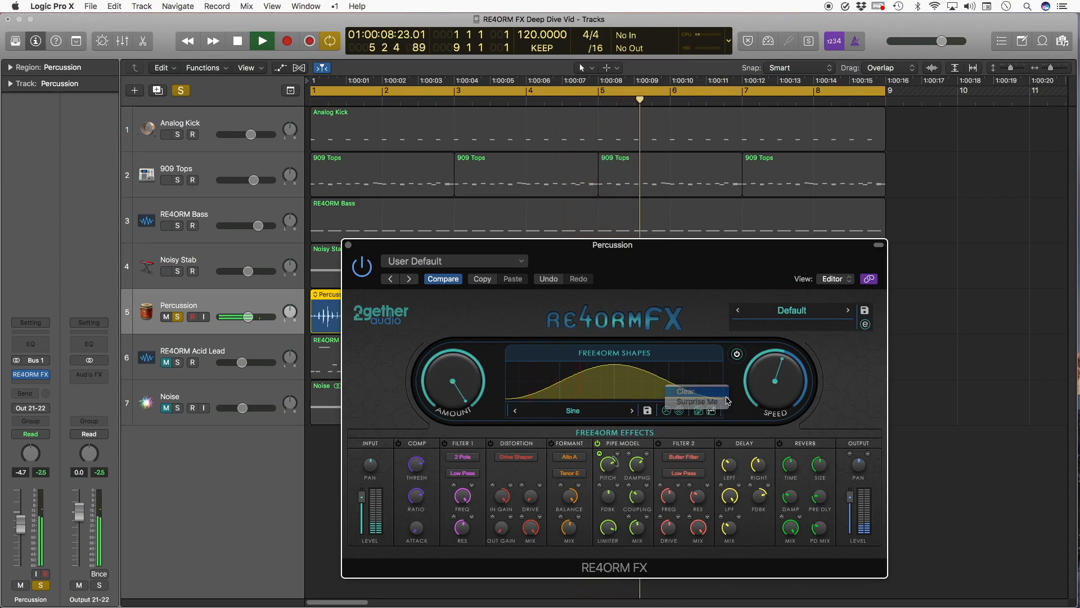
Step: Redraw the delay's Sine shape as a late-rising curve with a plateau, and modulate the feedback with it at a speed of 2 bars
{"action": "left_click", "coordinate": [711, 411]}
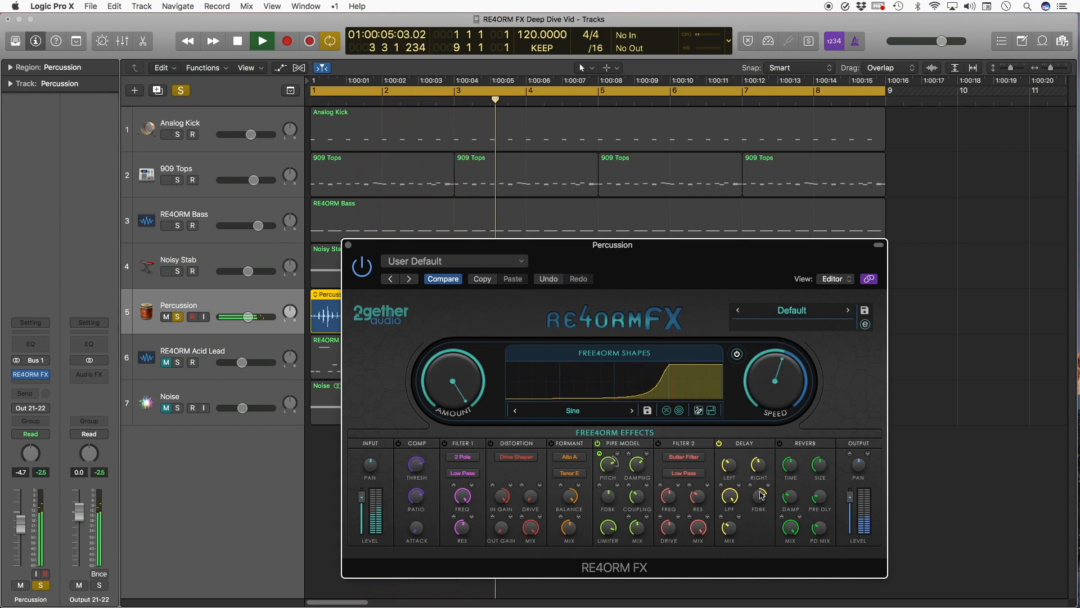
{"action": "left_click", "coordinate": [751, 485]}
{"action": "left_click_drag", "start_coordinate": [759, 496], "coordinate": [762, 463]}
{"action": "left_click_drag", "start_coordinate": [779, 380], "coordinate": [781, 369]}
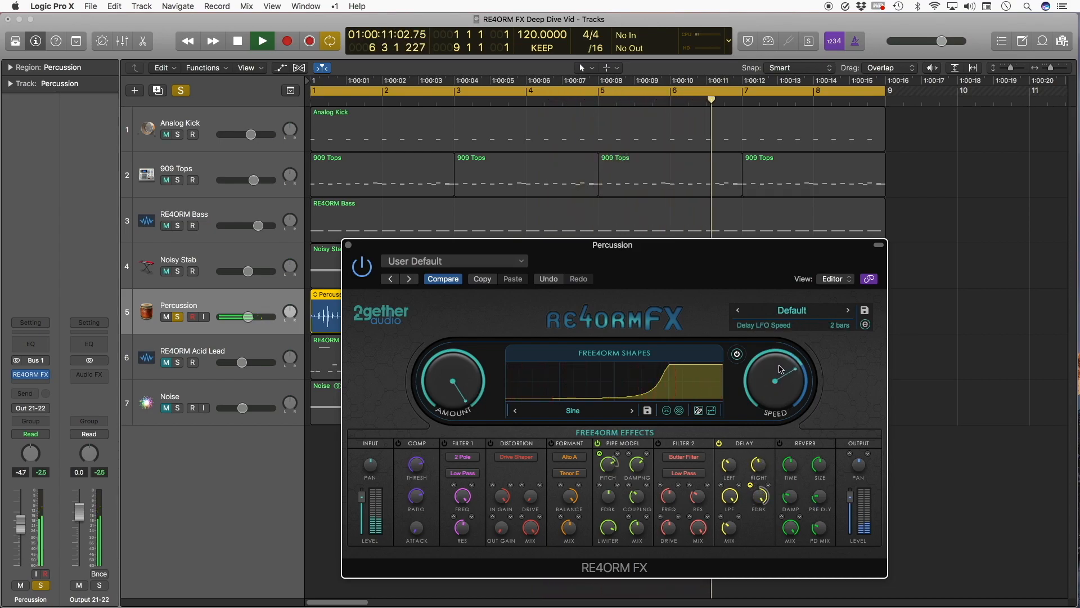
Step: Modulate the percussion's delay mix with the rising shape from a minimum of 30, and adjust the feedback's modulation range
{"action": "left_click", "coordinate": [721, 517]}
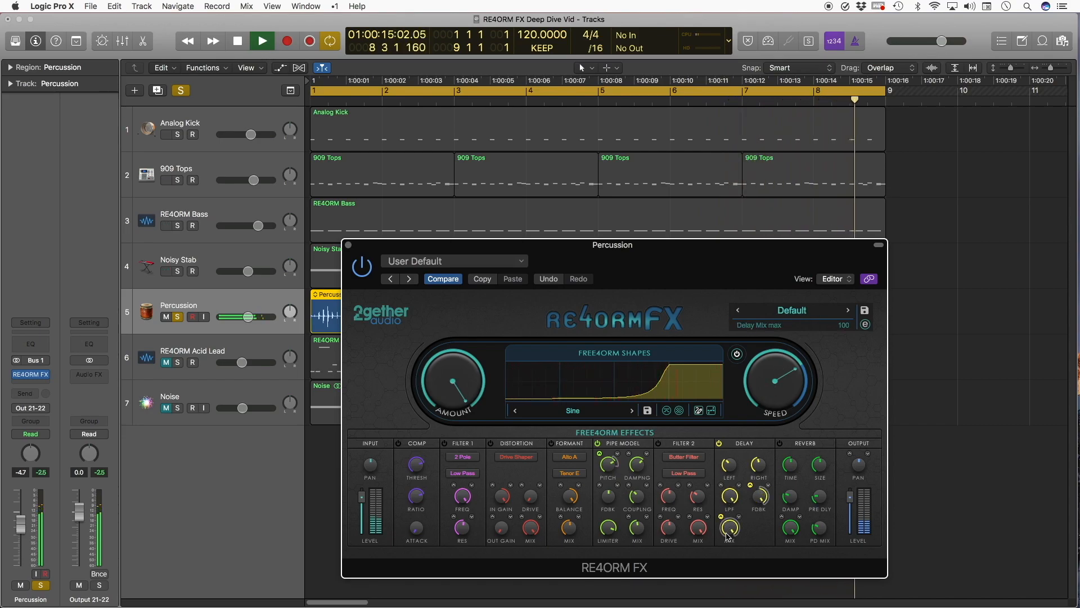
{"action": "left_click_drag", "start_coordinate": [730, 530], "coordinate": [730, 566]}
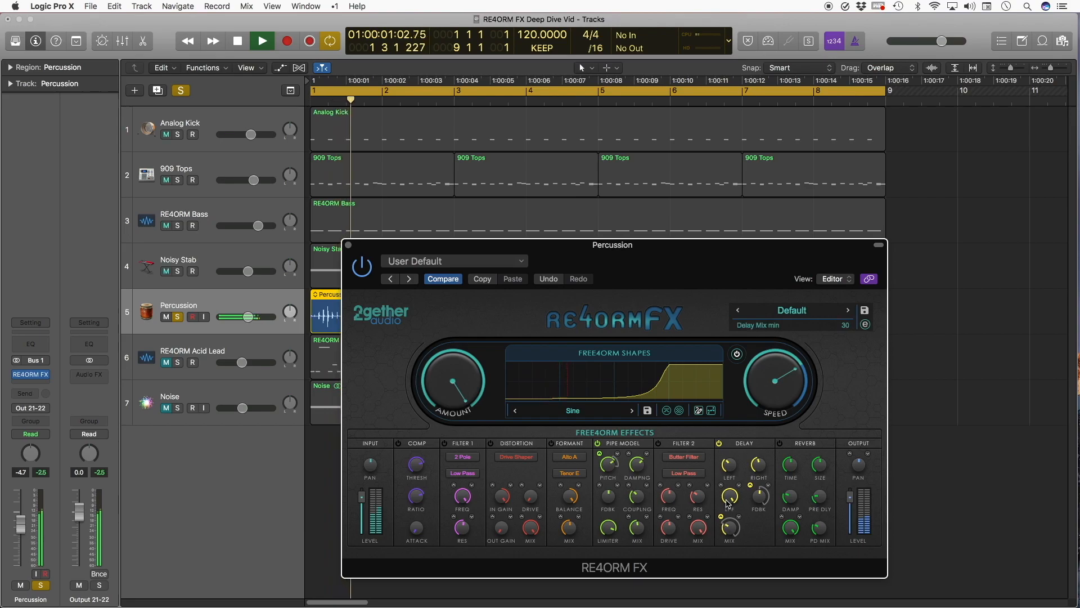
{"action": "left_click_drag", "start_coordinate": [760, 498], "coordinate": [759, 487]}
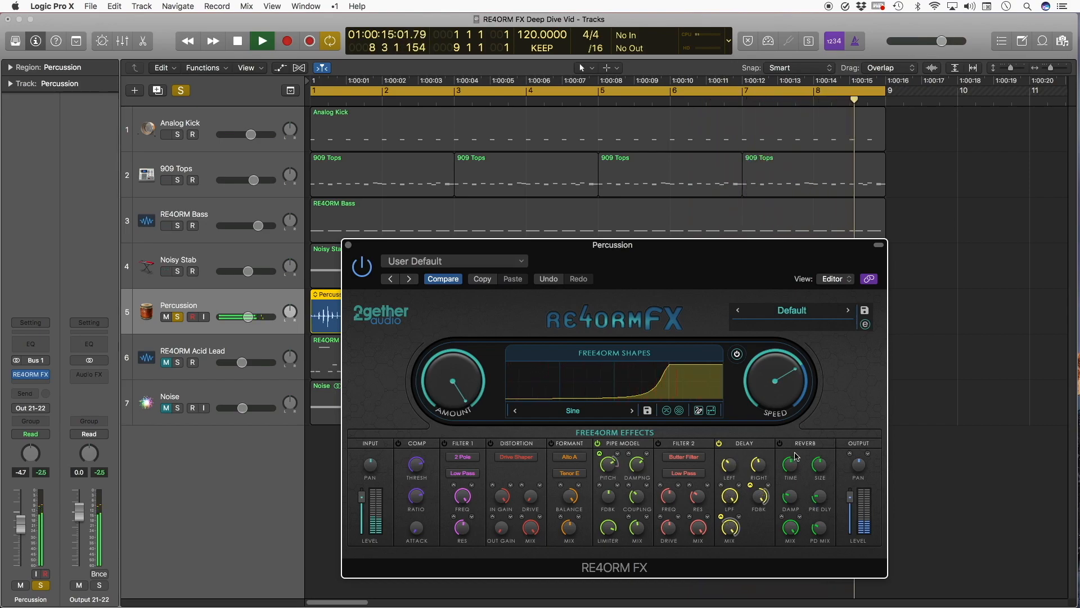
Step: Modulate the percussion's output pan with the Sine shape, adjust its range, and raise the shape's speed
{"action": "left_click", "coordinate": [852, 456]}
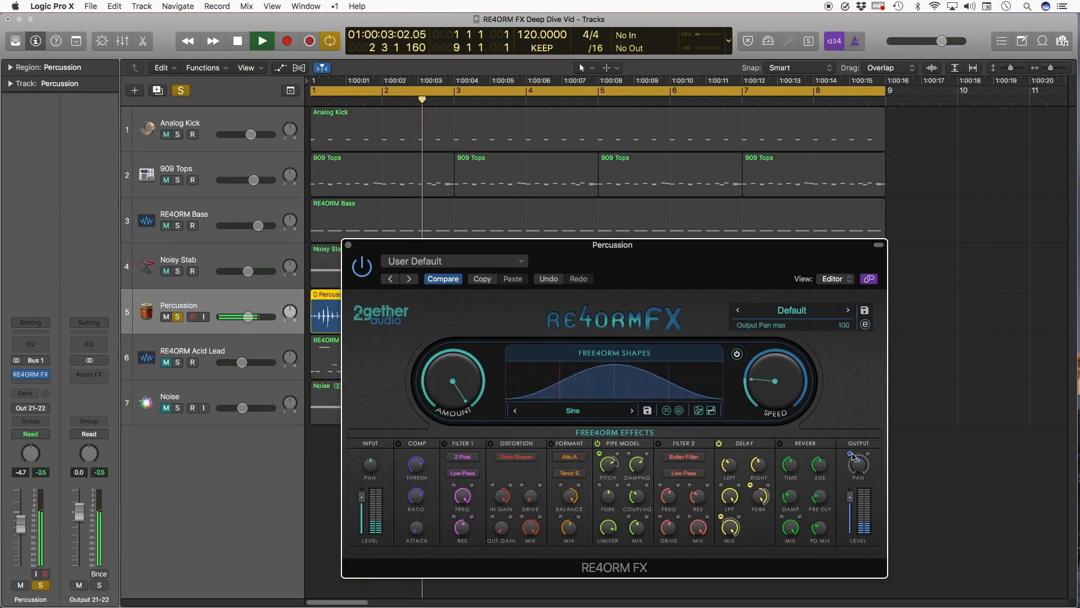
{"action": "left_click_drag", "start_coordinate": [858, 469], "coordinate": [864, 503]}
{"action": "left_click_drag", "start_coordinate": [772, 372], "coordinate": [777, 319]}
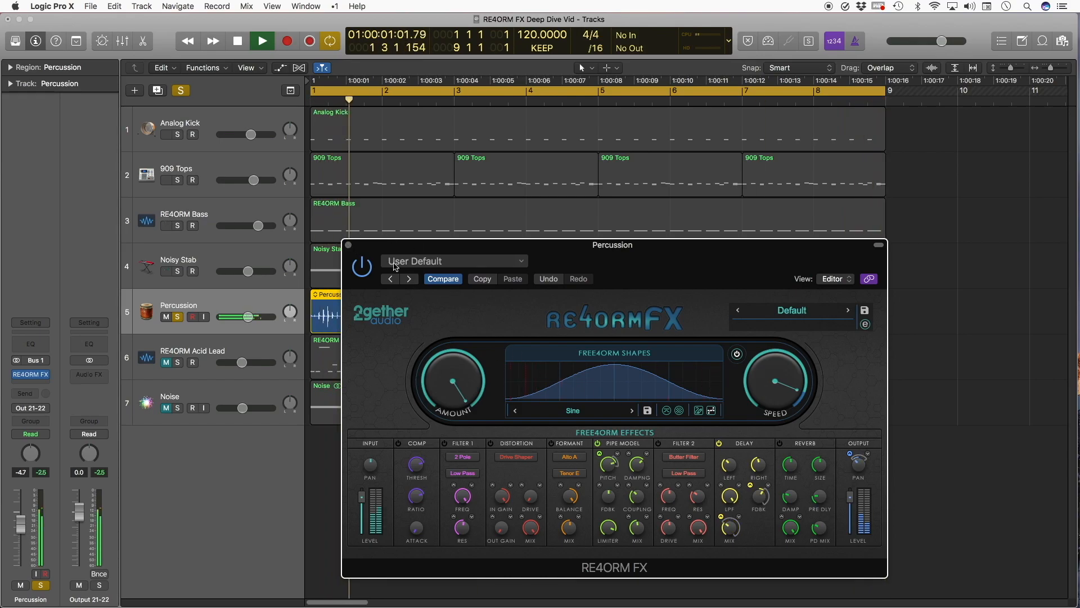
Step: Close the percussion's effect window, unsolo the track, and raise its volume to -1.1 dB
{"action": "left_click", "coordinate": [349, 247]}
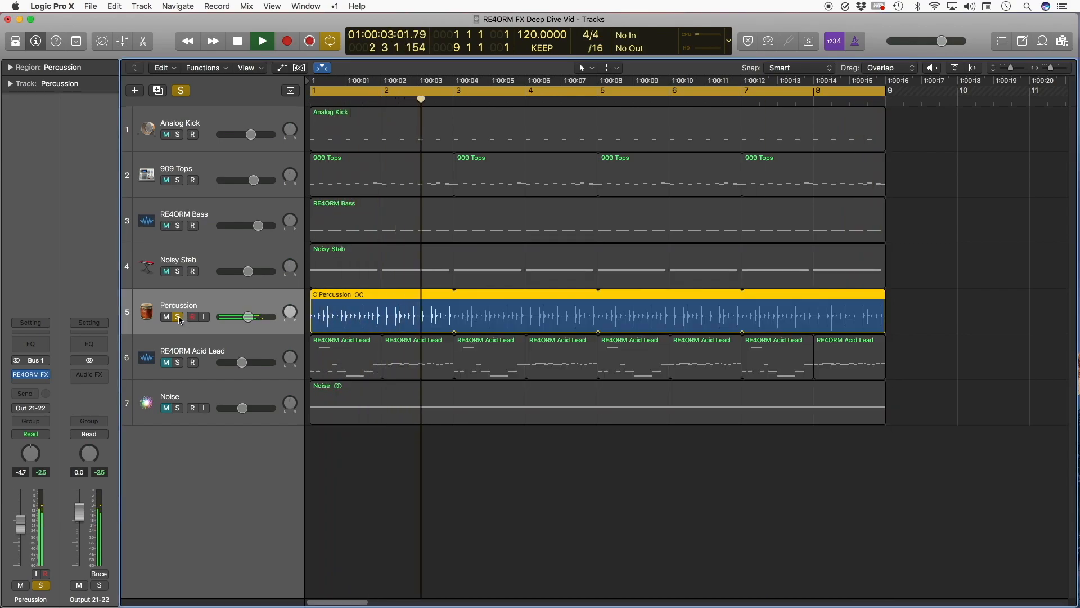
{"action": "key", "text": "s"}
{"action": "left_click_drag", "start_coordinate": [231, 318], "coordinate": [257, 317]}
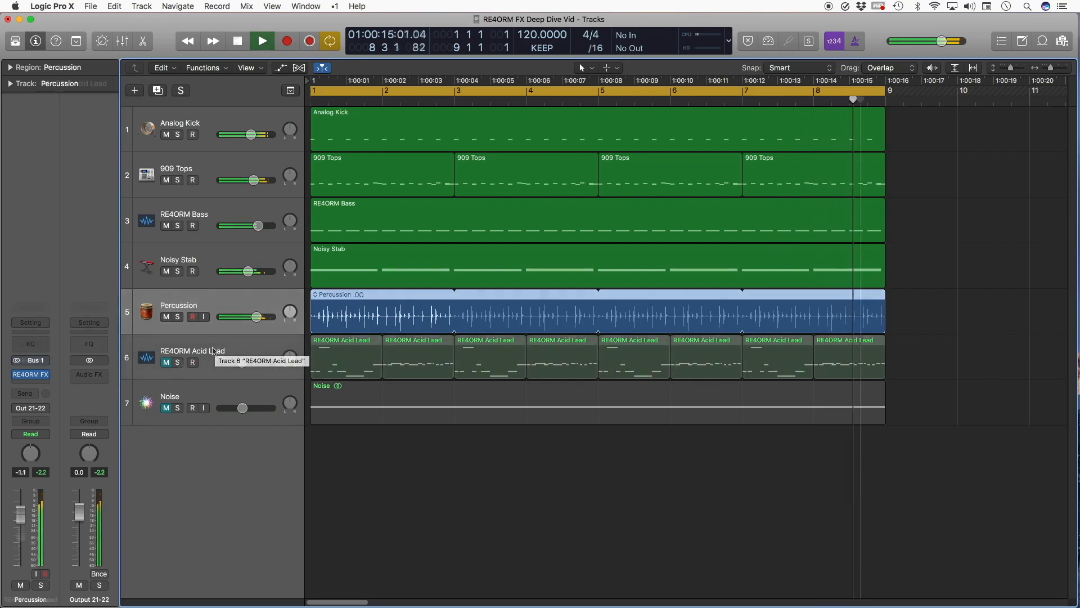
Step: Solo the RE4ORM Acid Lead track, close its synth window, and show its RE4ORM FX window
{"action": "left_click", "coordinate": [178, 363]}
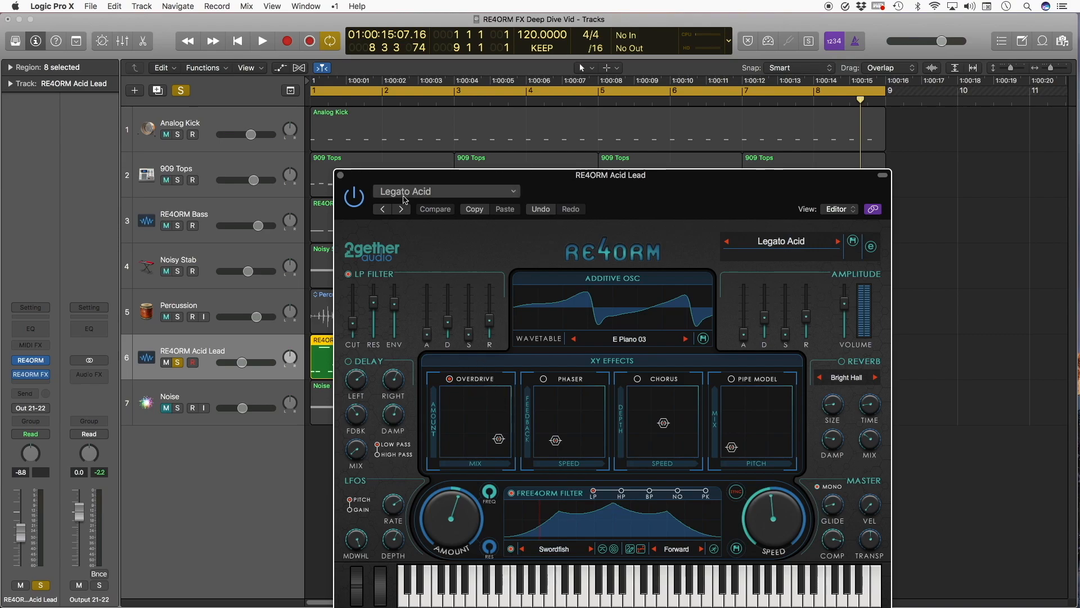
{"action": "left_click", "coordinate": [341, 175]}
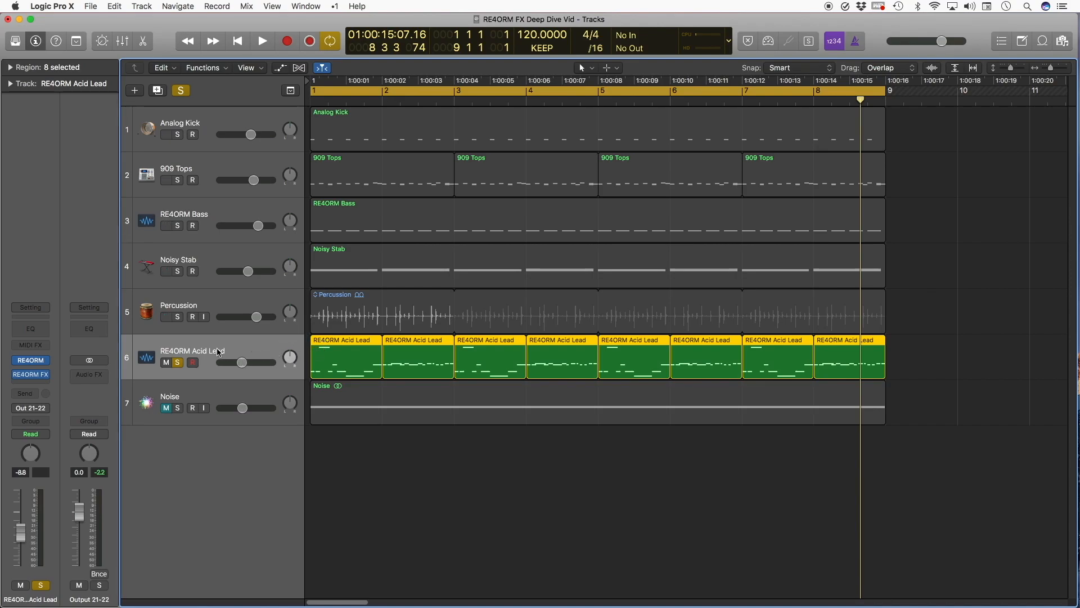
{"action": "left_click", "coordinate": [34, 375]}
Step: Change the acid lead's distortion type from Drive Shaper to Wave Folder and start playback
{"action": "left_click", "coordinate": [364, 391]}
{"action": "left_click", "coordinate": [364, 392]}
{"action": "left_click", "coordinate": [373, 393]}
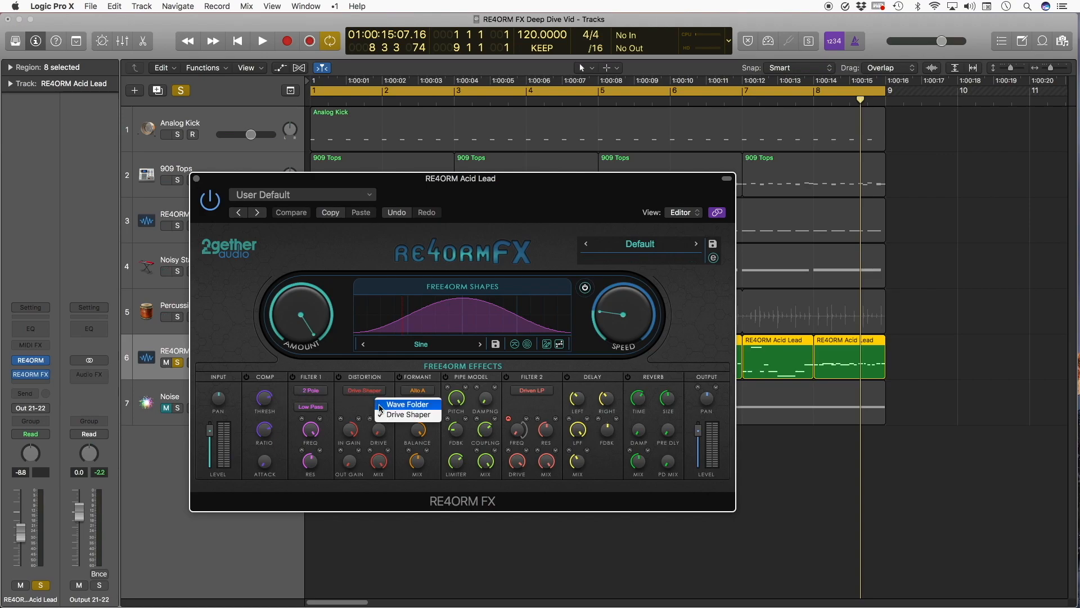
{"action": "left_click", "coordinate": [406, 404]}
{"action": "key", "text": "space"}
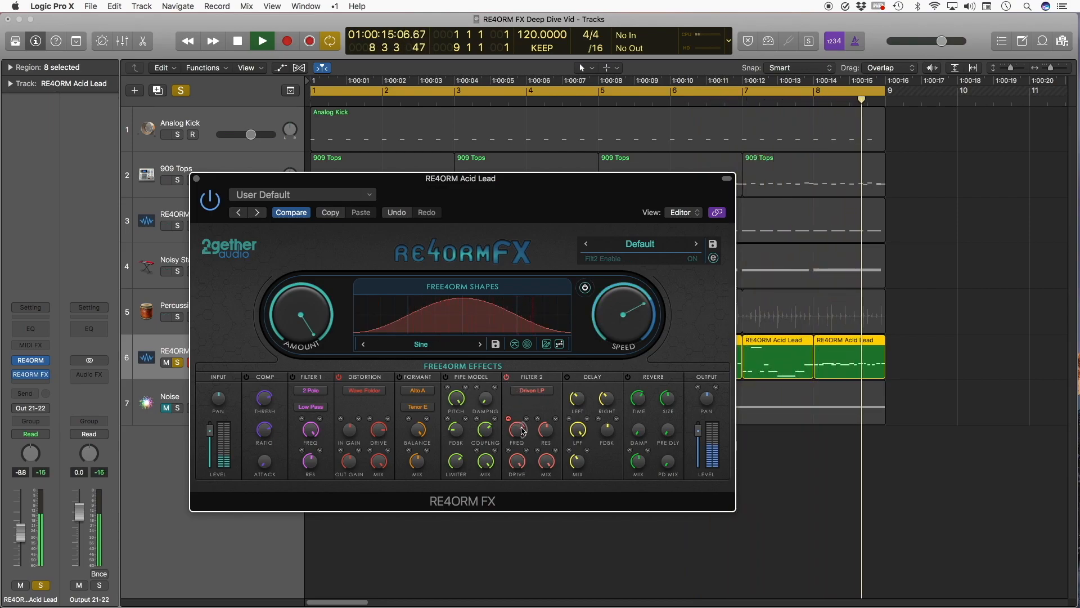
Step: Adjust the modulation range of the Driven LP frequency in the acid lead's Filter 2
{"action": "mouse_move", "coordinate": [523, 422]}
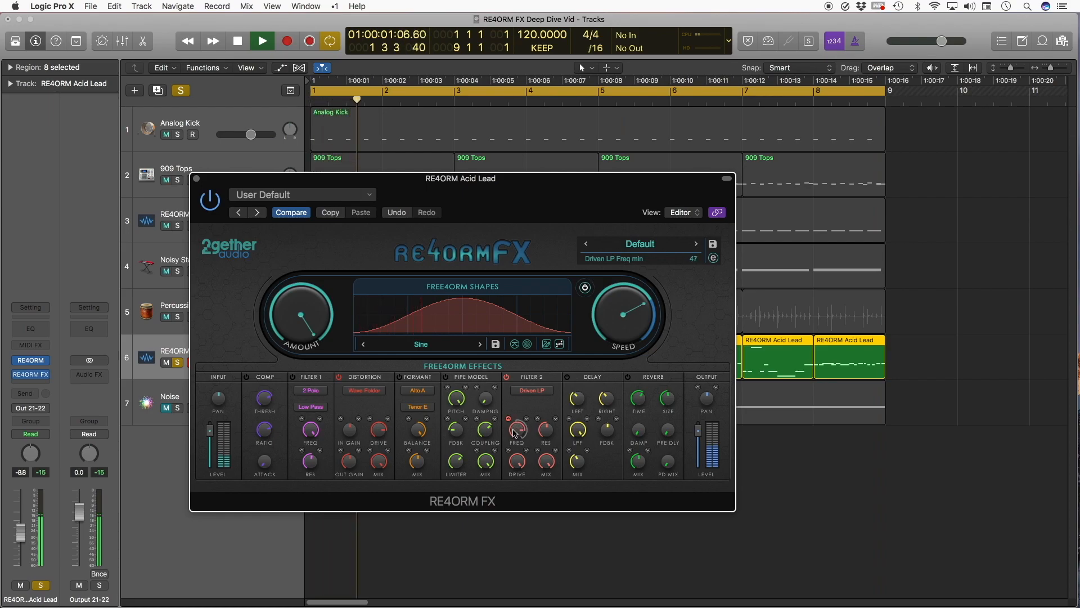
{"action": "left_click_drag", "start_coordinate": [516, 433], "coordinate": [522, 443]}
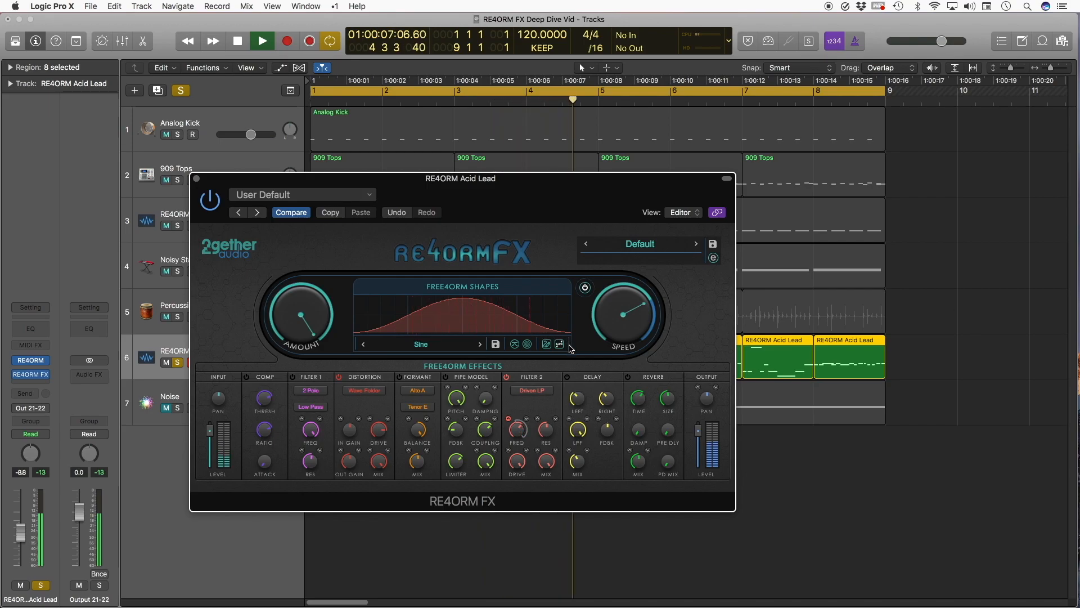
{"action": "left_click_drag", "start_coordinate": [518, 426], "coordinate": [519, 418]}
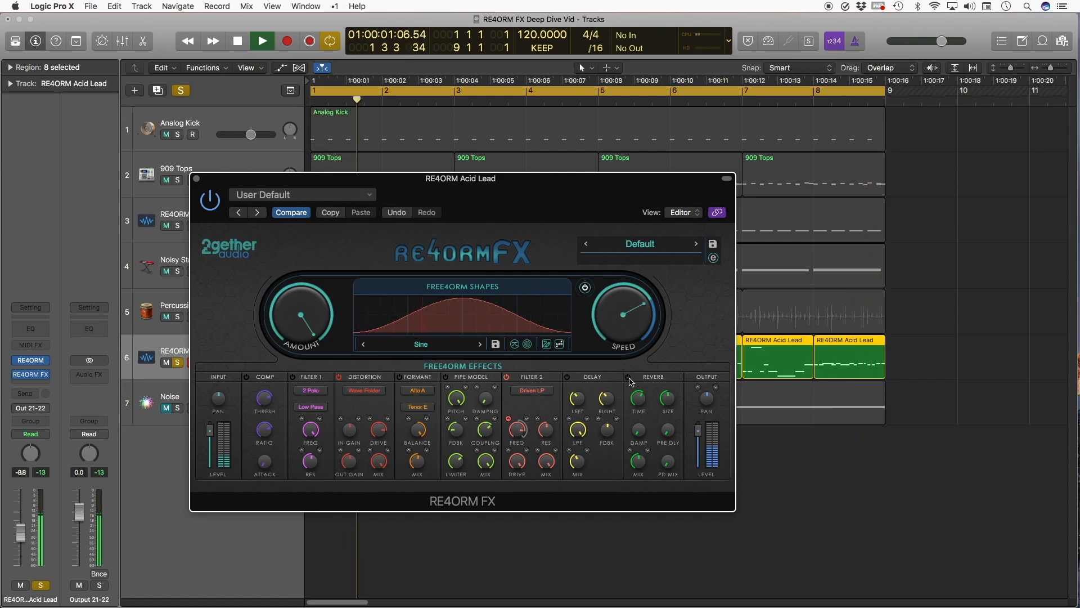
Step: Enable the acid lead's reverb, lower its time, set its size to 28, and adjust its damping and mix
{"action": "left_click_drag", "start_coordinate": [640, 402], "coordinate": [666, 426]}
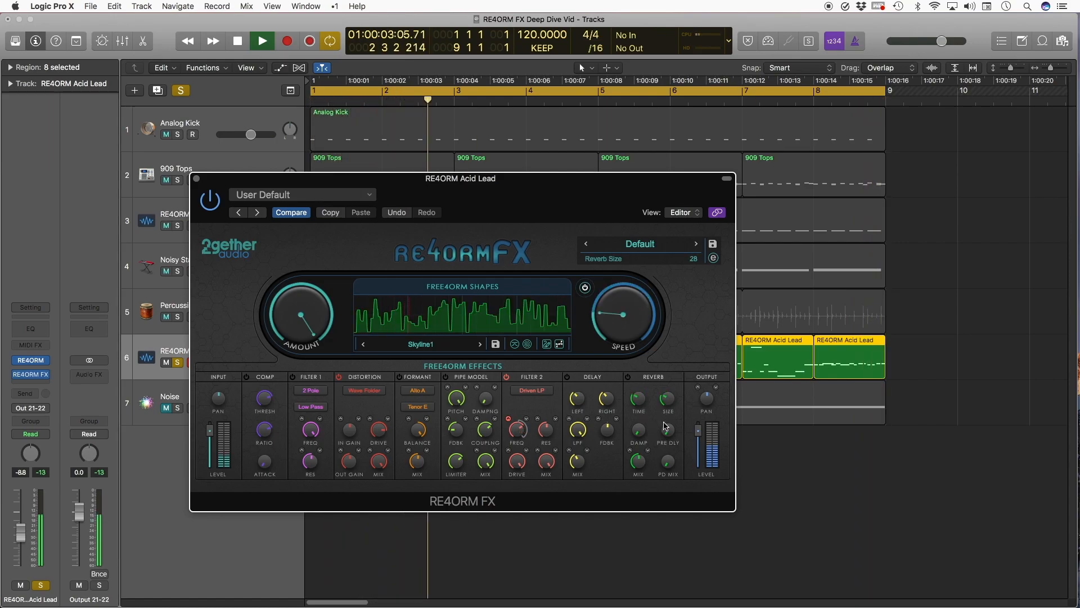
{"action": "left_click", "coordinate": [641, 433]}
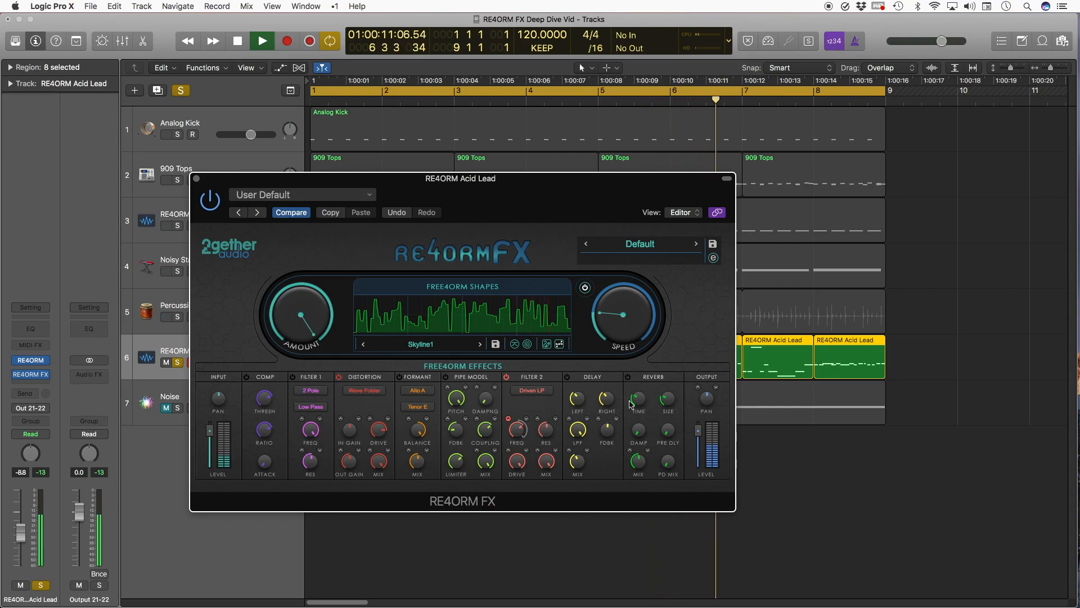
{"action": "left_click", "coordinate": [636, 469]}
{"action": "left_click_drag", "start_coordinate": [635, 469], "coordinate": [635, 465]}
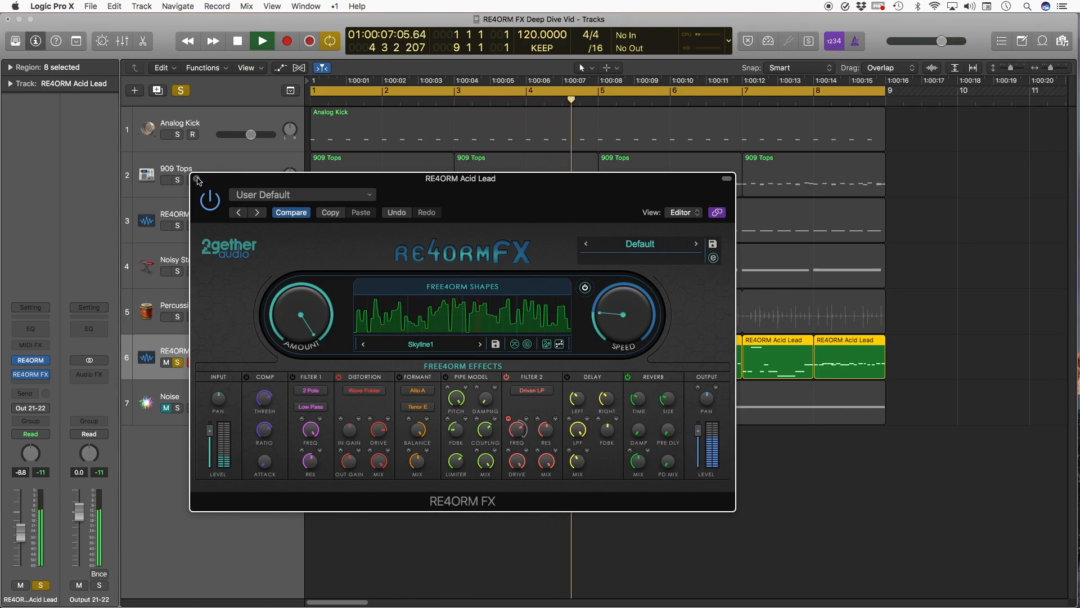
Step: Close the acid lead's effect window, unsolo the track, and raise its volume to -6.8 dB
{"action": "left_click", "coordinate": [197, 179]}
{"action": "left_click", "coordinate": [178, 363]}
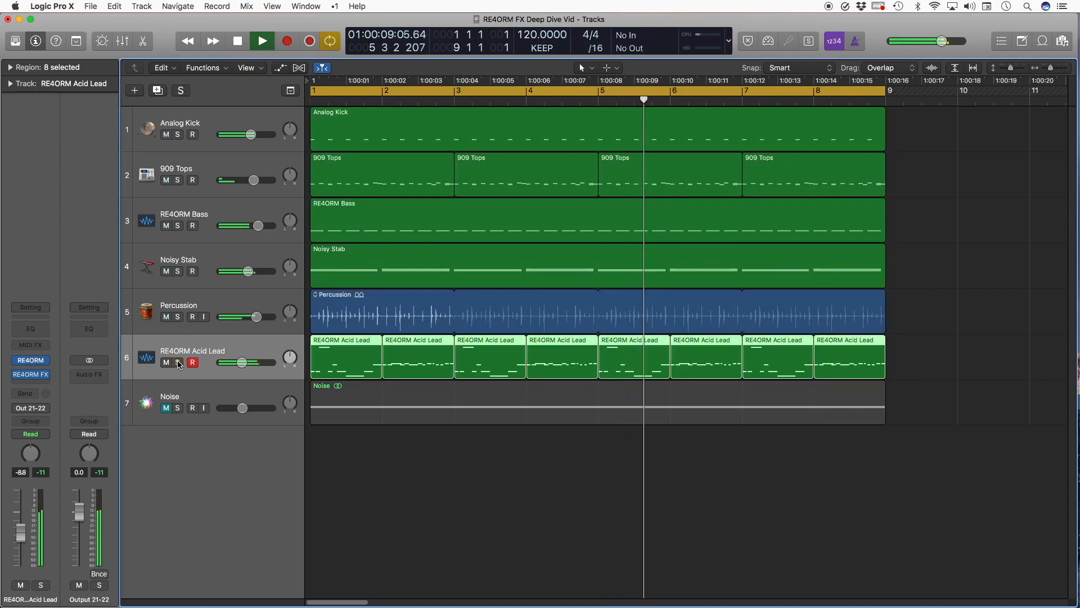
{"action": "left_click_drag", "start_coordinate": [242, 362], "coordinate": [244, 363]}
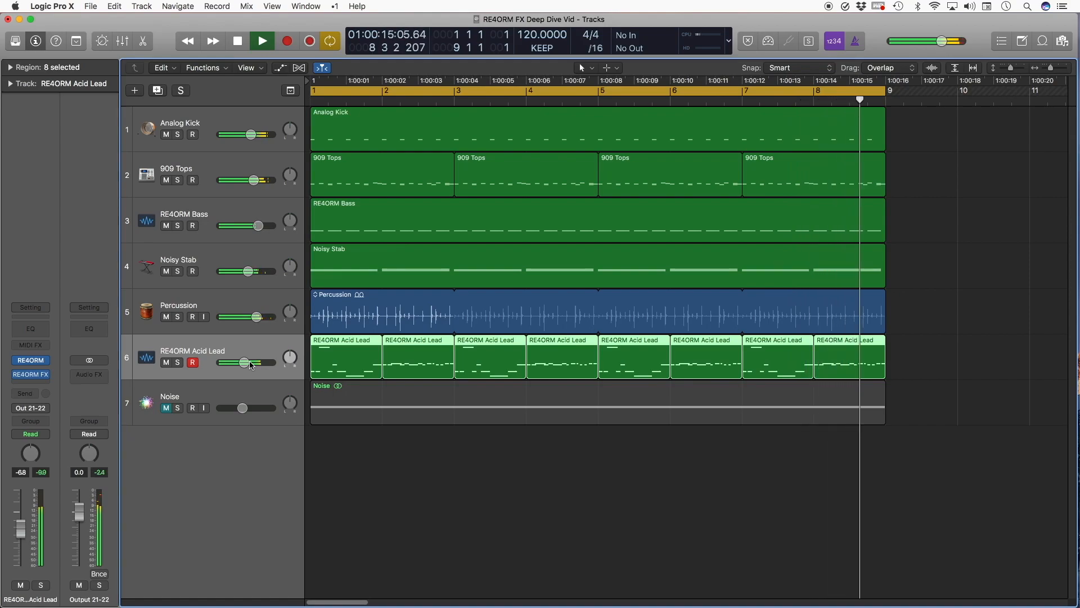
Step: Stop playback, solo the Noise track and play it briefly from the loop start, and show its RE4ORM FX window
{"action": "key", "text": "space"}
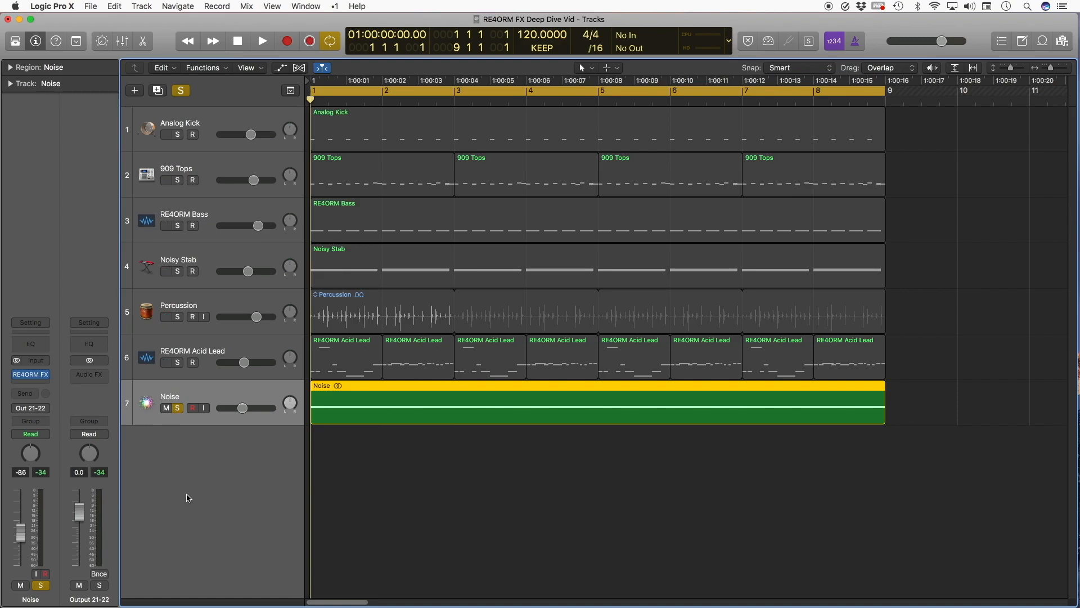
{"action": "key", "text": "space"}
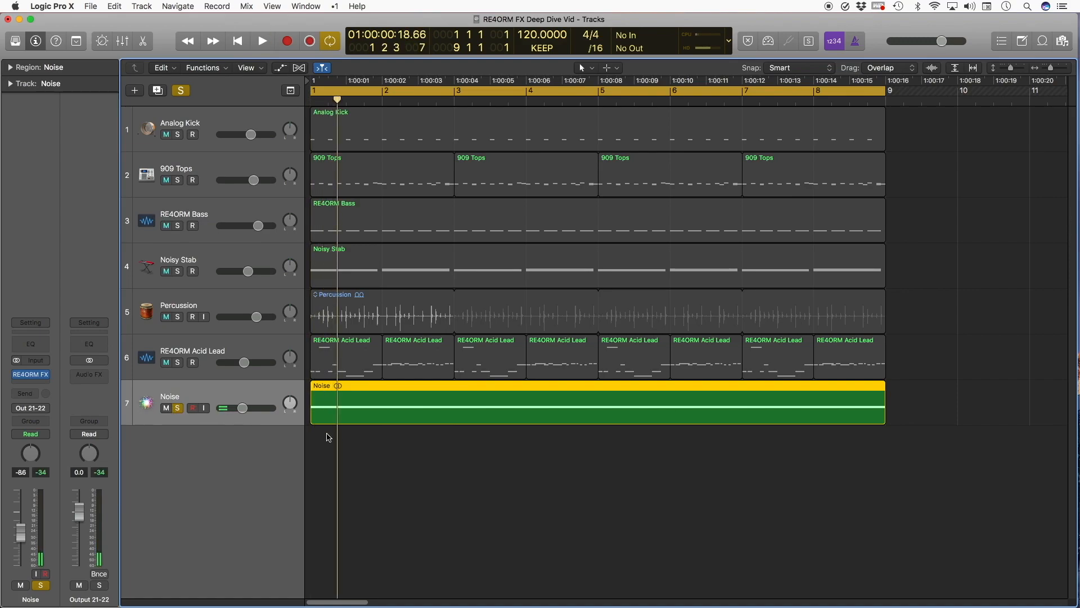
{"action": "left_click", "coordinate": [27, 377]}
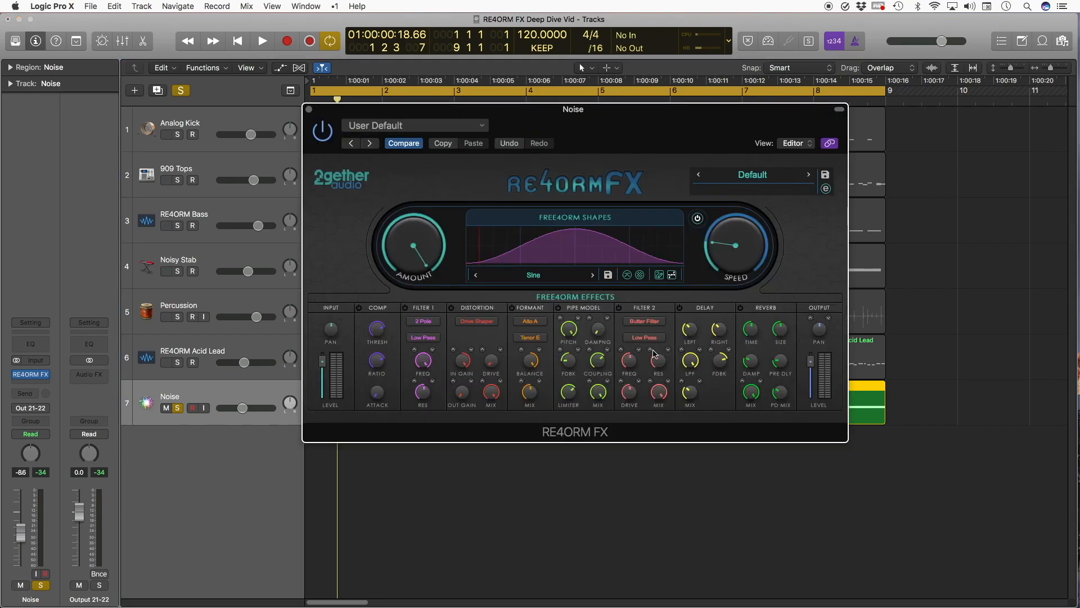
Step: Enable Filter 2 on the noise, clear its Skyline1 shape, and draw a rising curve in its place
{"action": "left_click", "coordinate": [641, 308]}
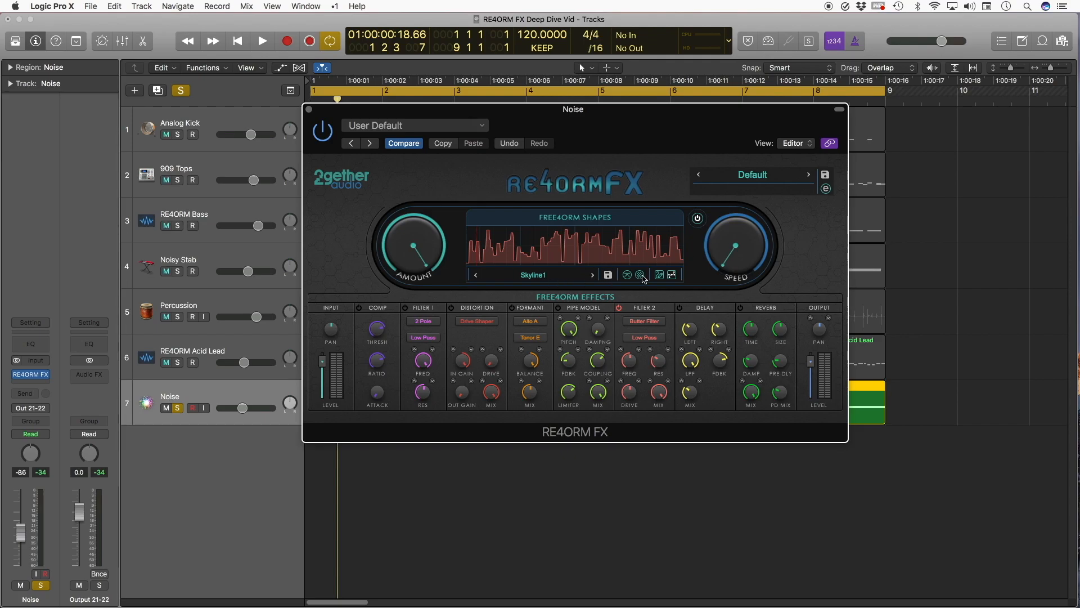
{"action": "right_click", "coordinate": [571, 254]}
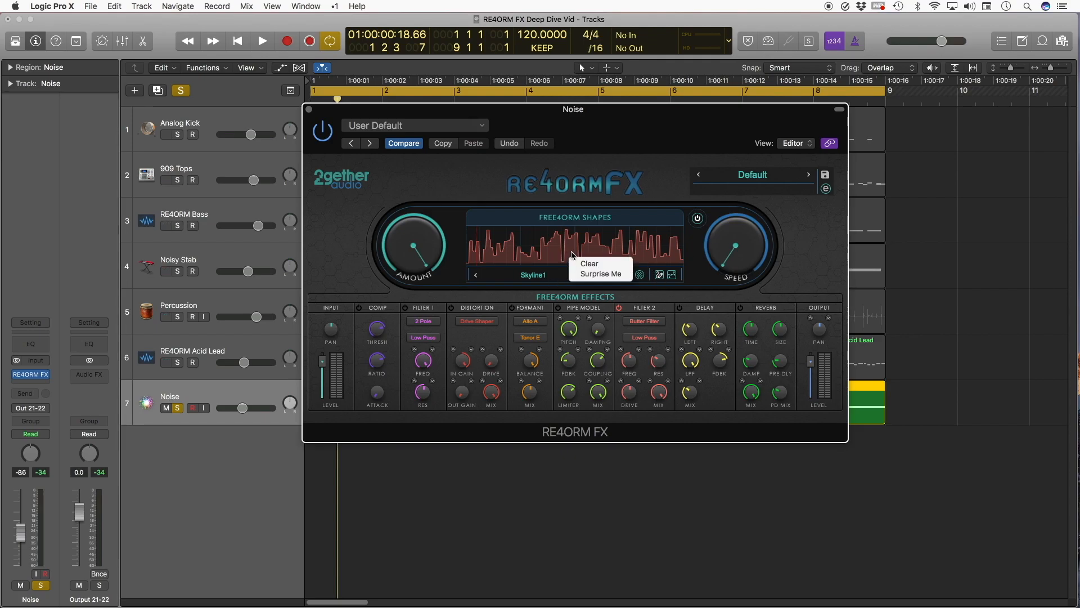
{"action": "left_click", "coordinate": [585, 265]}
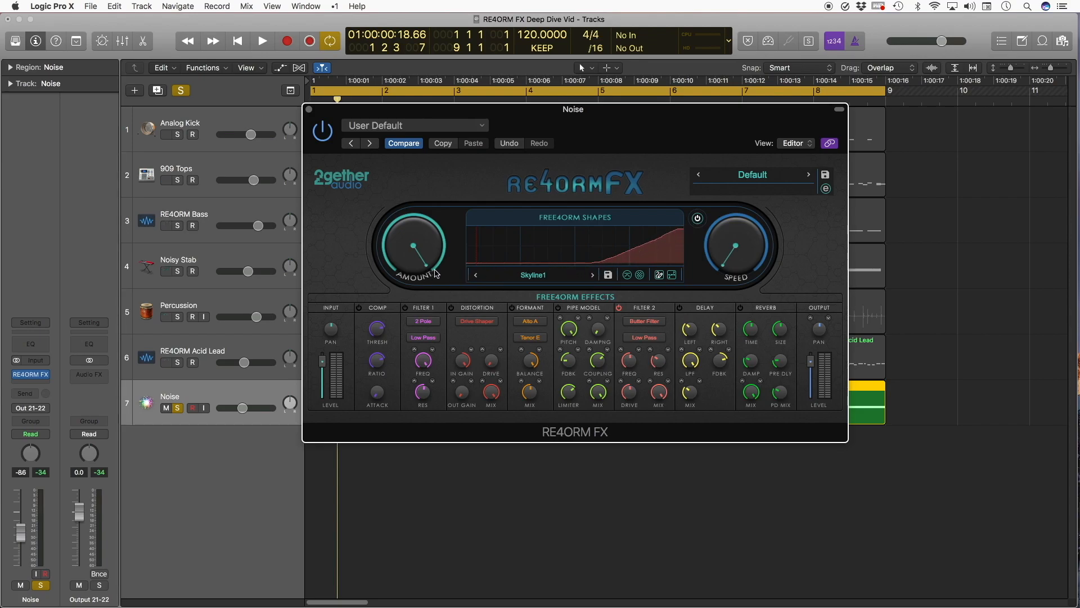
Step: Redraw the rising curve so it starts earlier, and modulate Filter 2's frequency with it at the slowest speed
{"action": "mouse_move", "coordinate": [473, 263]}
{"action": "left_mouse_down"}
{"action": "mouse_move", "coordinate": [646, 246]}
{"action": "mouse_move", "coordinate": [695, 226]}
{"action": "mouse_move", "coordinate": [528, 268]}
{"action": "mouse_move", "coordinate": [433, 276]}
{"action": "left_mouse_up"}
{"action": "left_click_drag", "start_coordinate": [733, 244], "coordinate": [736, 280]}
{"action": "left_click_drag", "start_coordinate": [623, 352], "coordinate": [626, 376]}
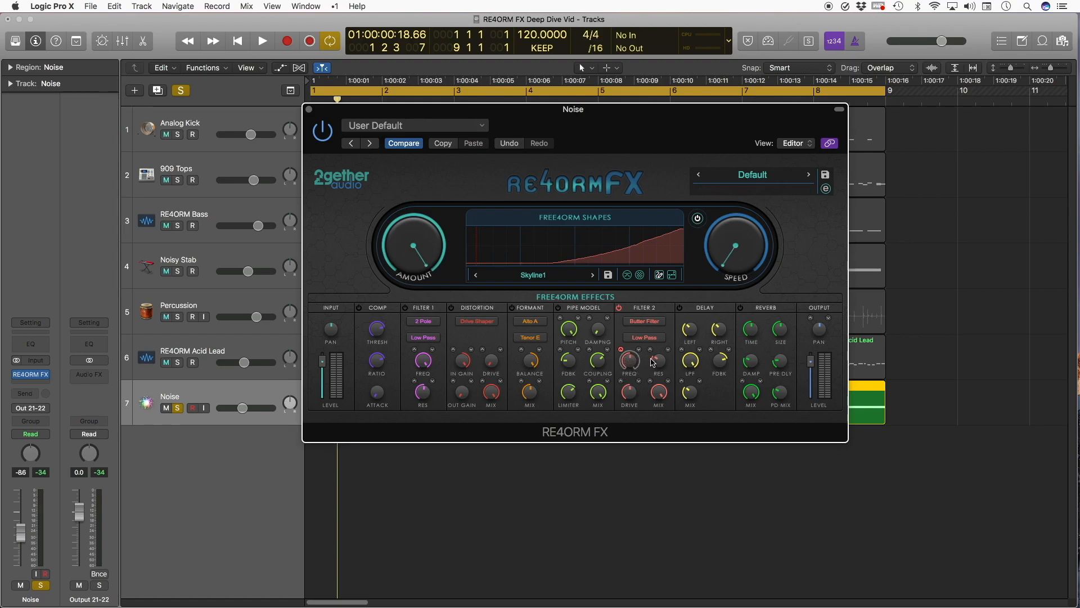
Step: Modulate Filter 2's resonance with the rising curve, and turn on modulation of the reverb's mix
{"action": "left_click_drag", "start_coordinate": [652, 353], "coordinate": [657, 371]}
{"action": "left_click_drag", "start_coordinate": [662, 365], "coordinate": [616, 512]}
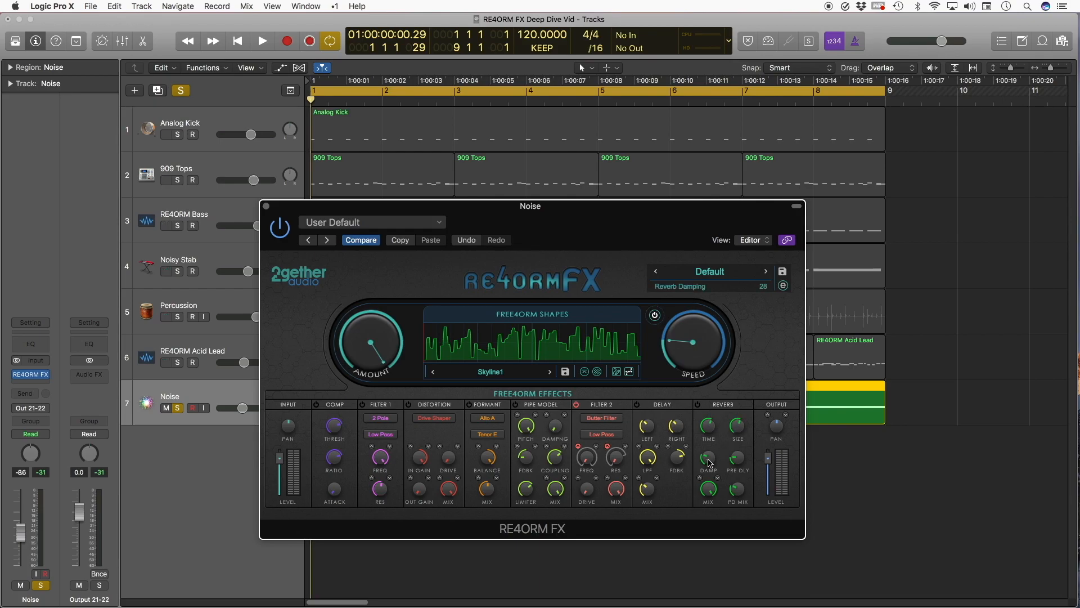
{"action": "mouse_move", "coordinate": [702, 482]}
{"action": "left_mouse_down"}
{"action": "mouse_move", "coordinate": [711, 499]}
{"action": "mouse_move", "coordinate": [713, 487]}
{"action": "left_mouse_up"}
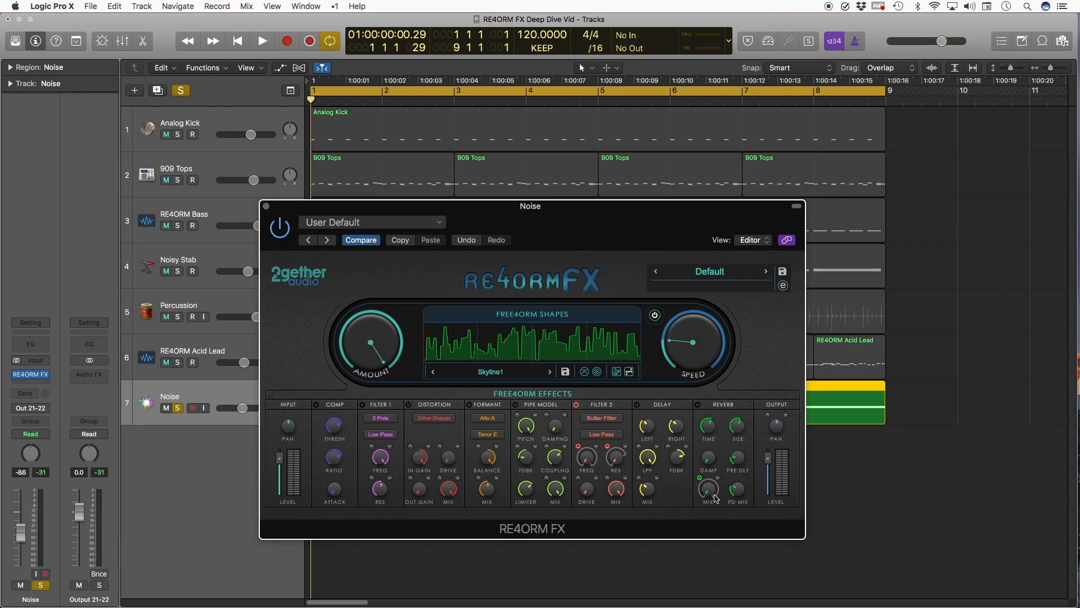
Step: Save Filter 2's rising curve as a user shape named Rising
{"action": "double_click", "coordinate": [498, 371]}
{"action": "type", "text": "Ris"}
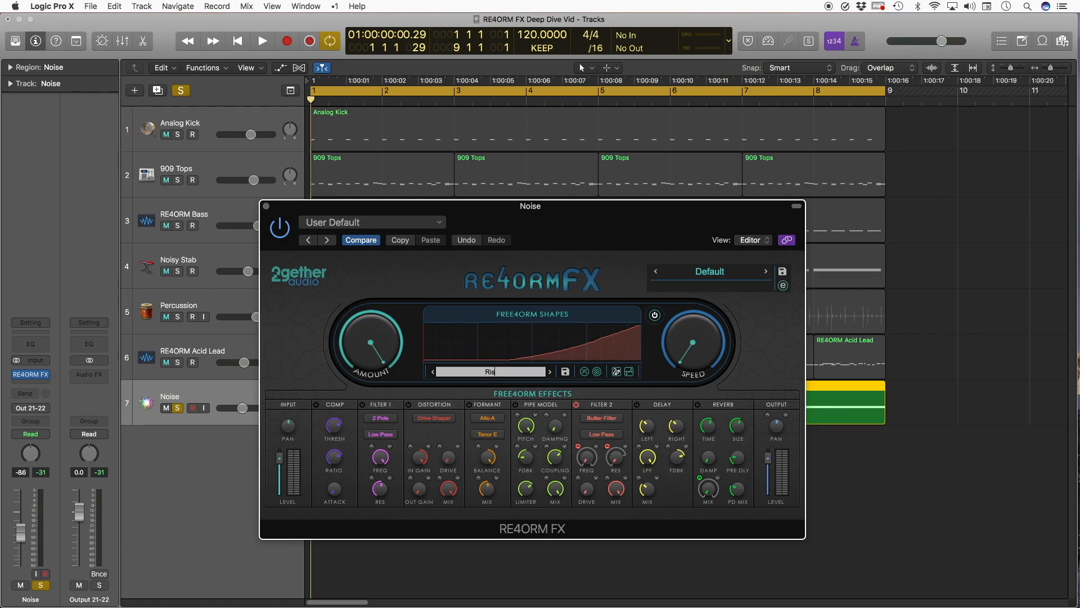
{"action": "type", "text": "ing"}
{"action": "key", "text": "Return"}
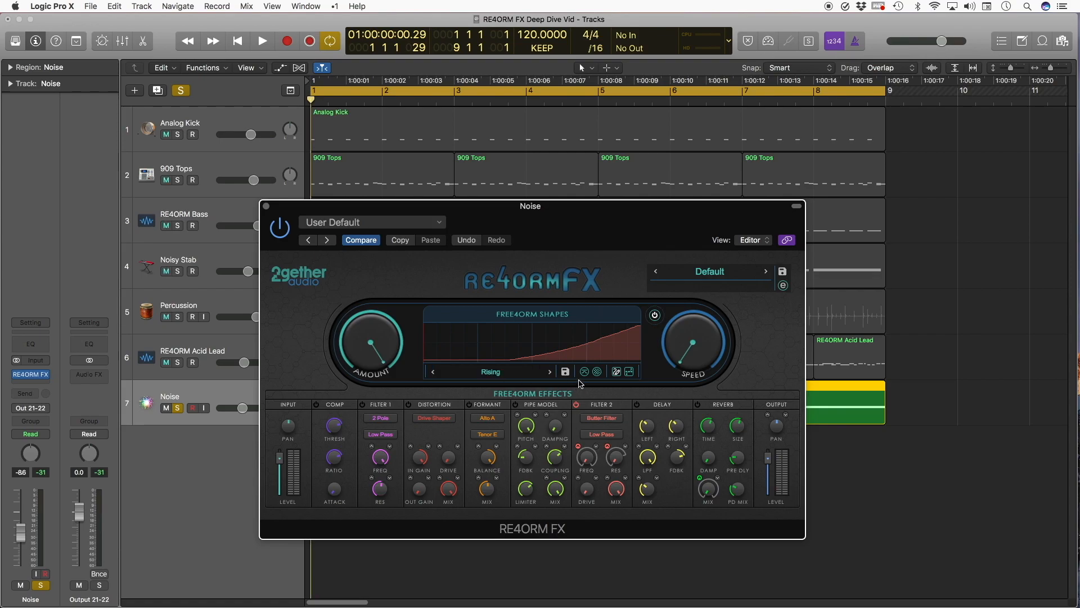
Step: Load the user shape Rising for the reverb's modulation and set its speed to the slowest setting
{"action": "left_click", "coordinate": [718, 406]}
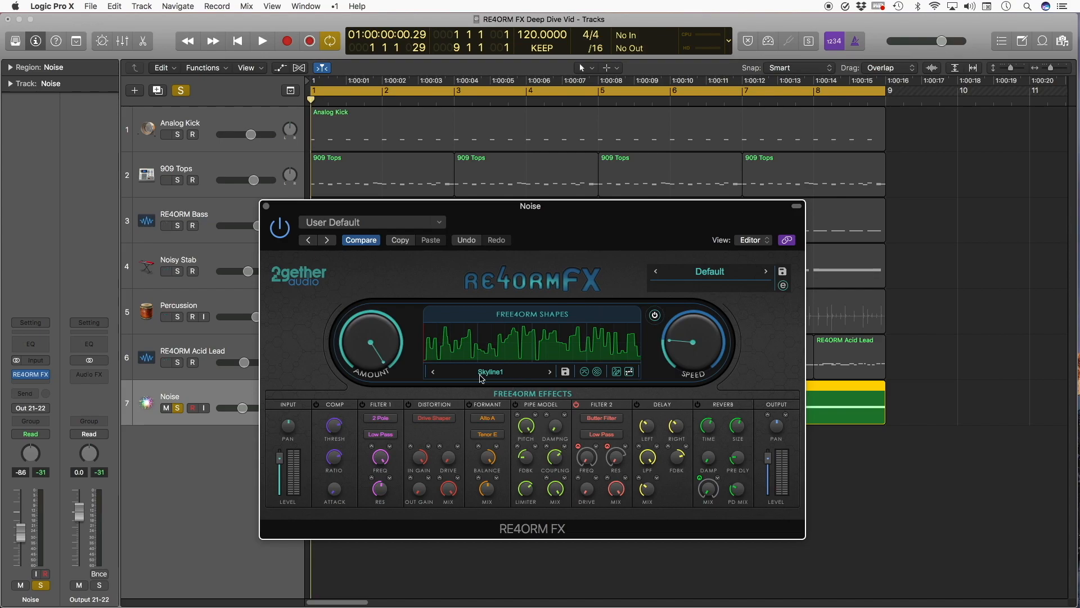
{"action": "left_click", "coordinate": [512, 376]}
{"action": "mouse_move", "coordinate": [533, 394]}
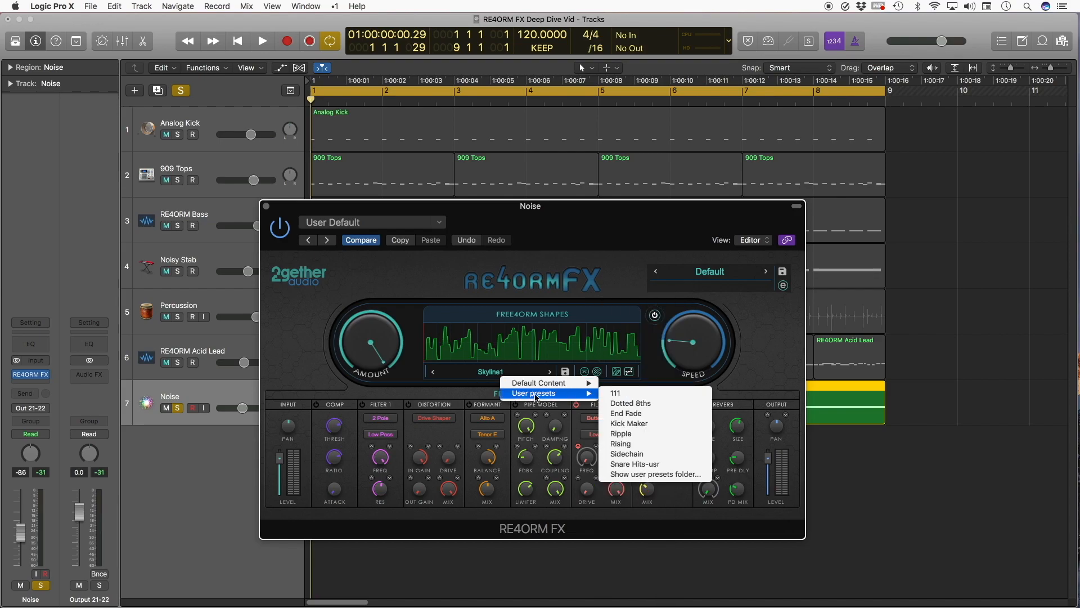
{"action": "left_click", "coordinate": [621, 444]}
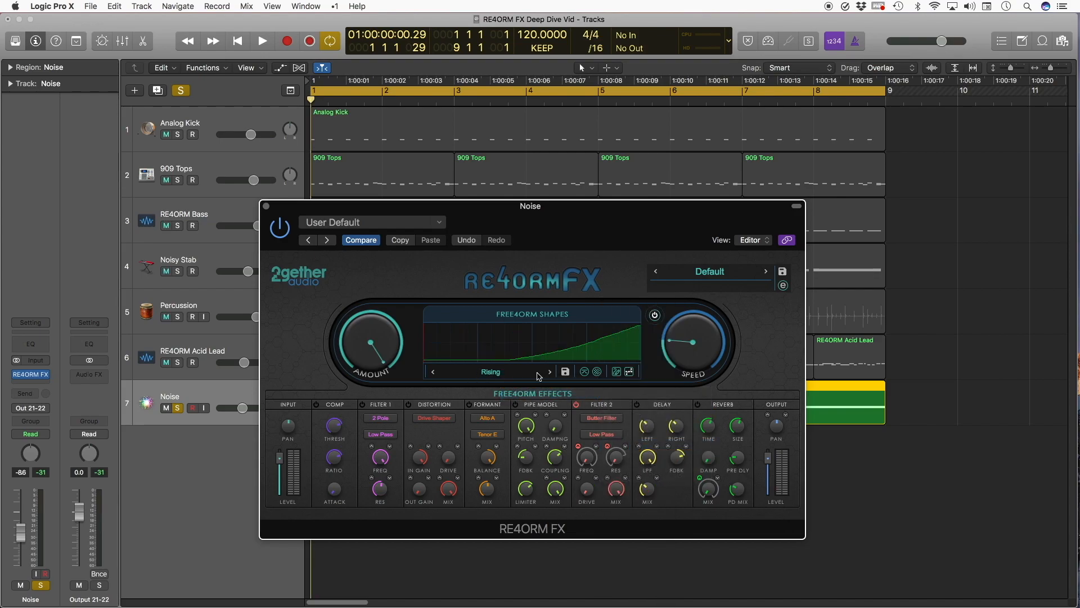
{"action": "left_click_drag", "start_coordinate": [688, 336], "coordinate": [682, 394]}
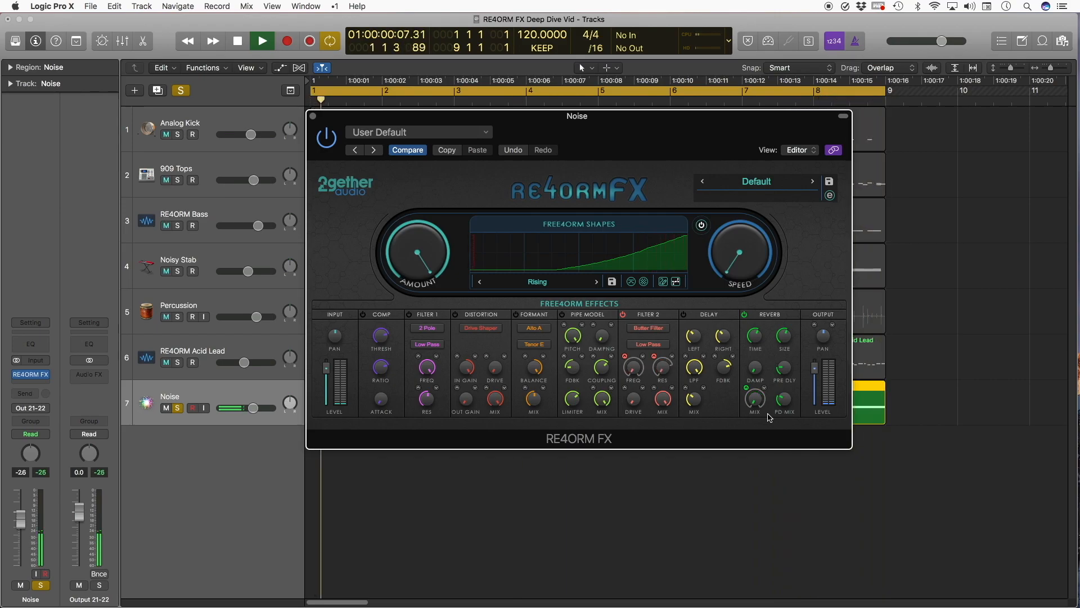
Step: Stop playback, unsolo the Noise track, and close its effect window
{"action": "key", "text": "space"}
{"action": "left_click", "coordinate": [178, 406]}
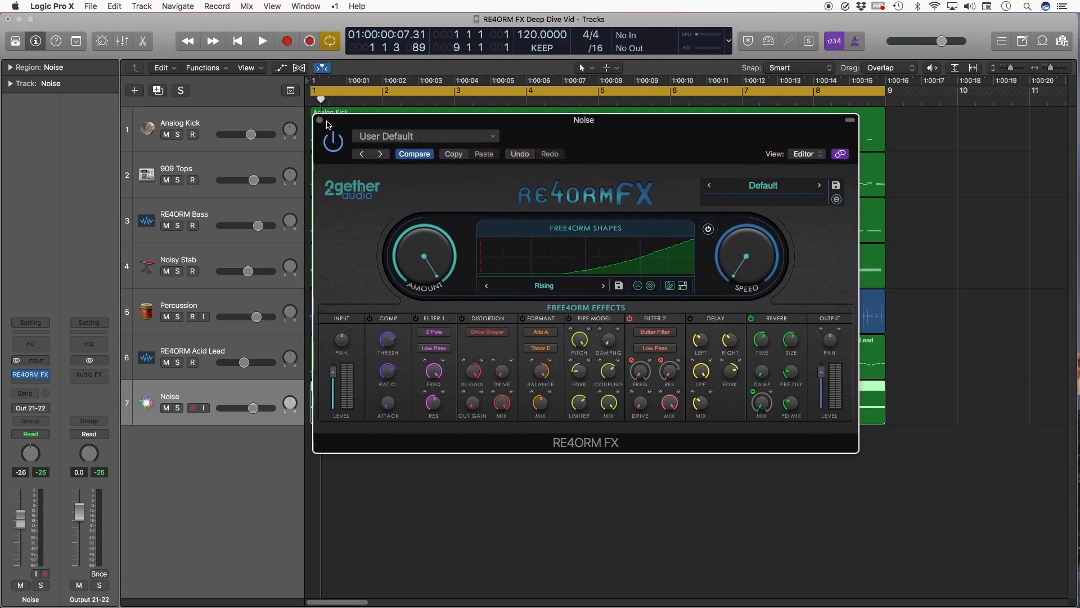
{"action": "left_click", "coordinate": [314, 115]}
Step: Play the loop with all tracks and raise the Noise track's volume to -0.8 dB
{"action": "left_click", "coordinate": [369, 495]}
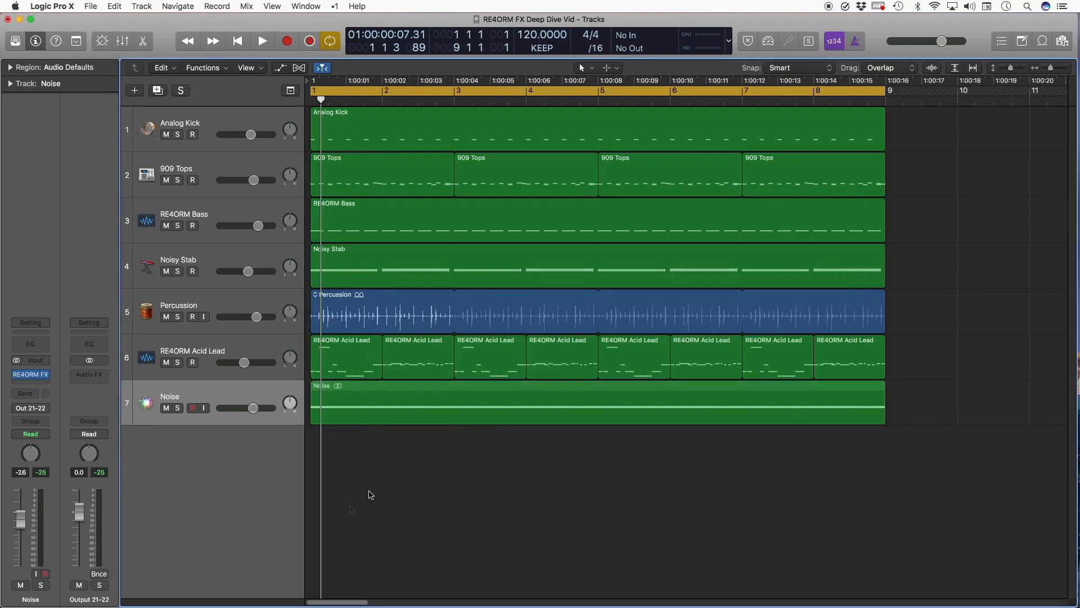
{"action": "key", "text": "space"}
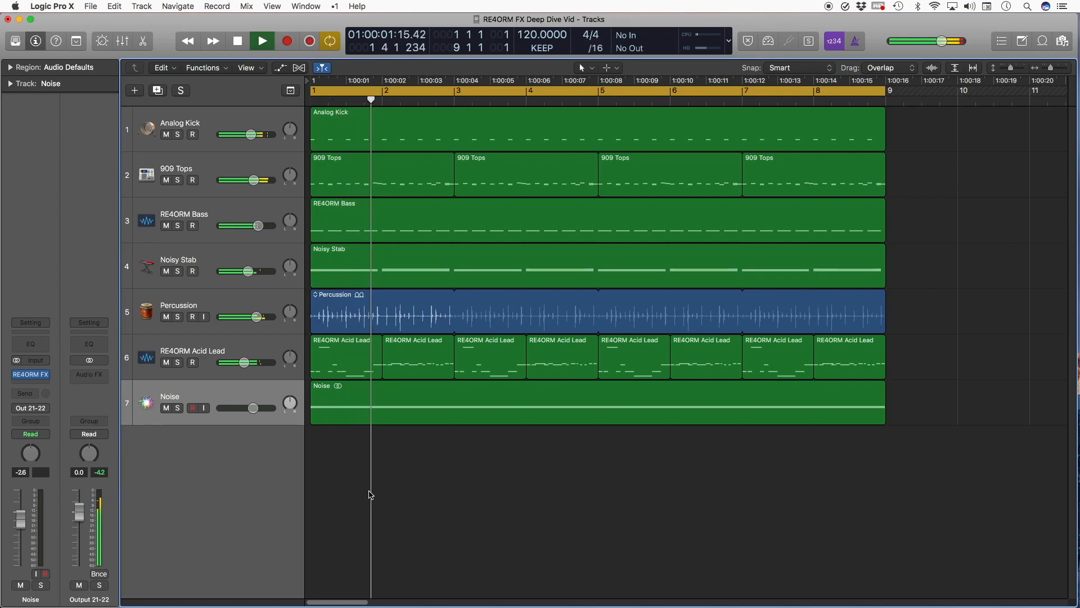
{"action": "left_click_drag", "start_coordinate": [262, 414], "coordinate": [265, 411]}
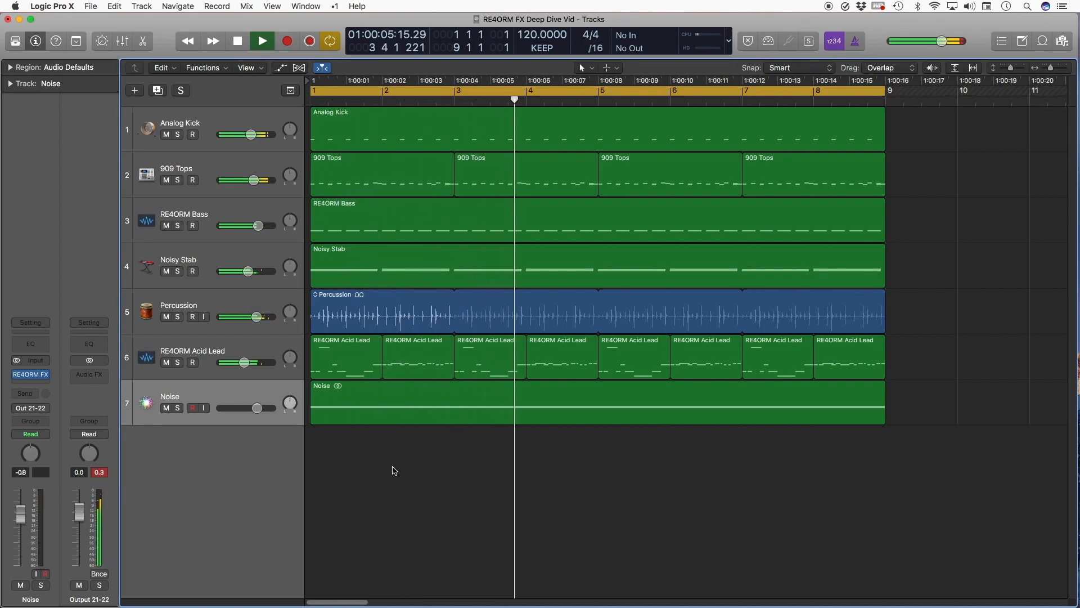